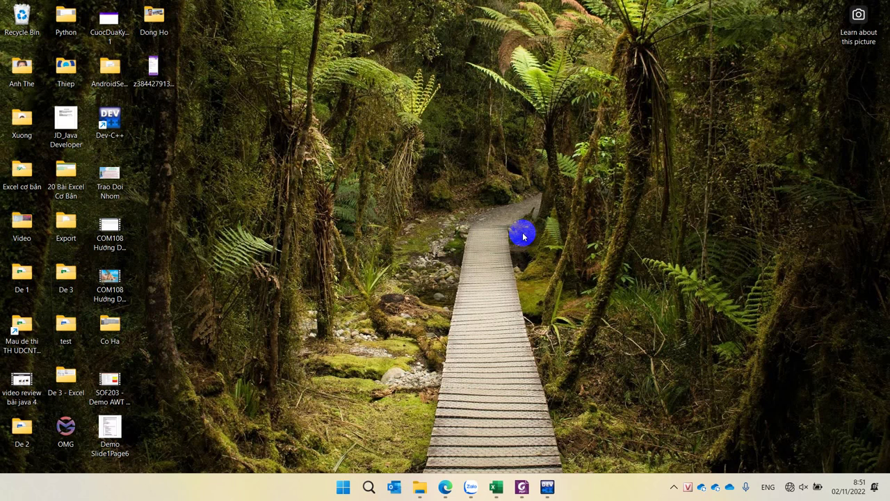
Step: Open File Explorer on the OS (C:) drive
click(419, 487)
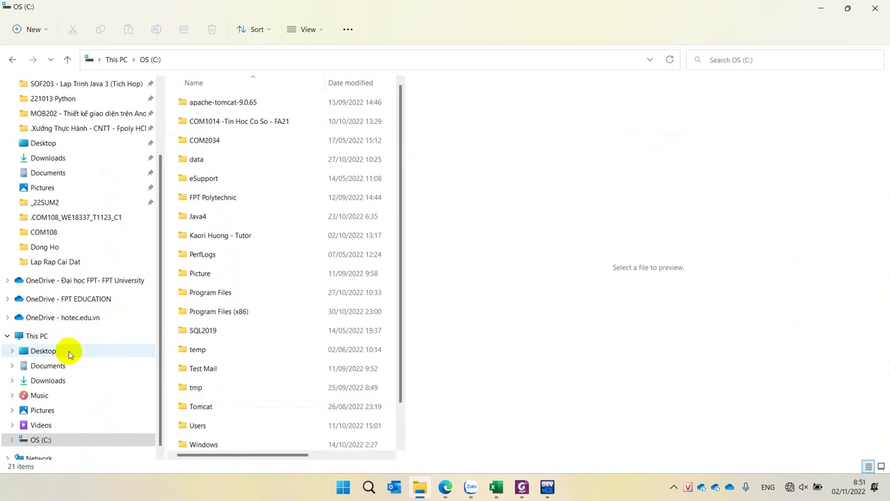
right_click(39, 441)
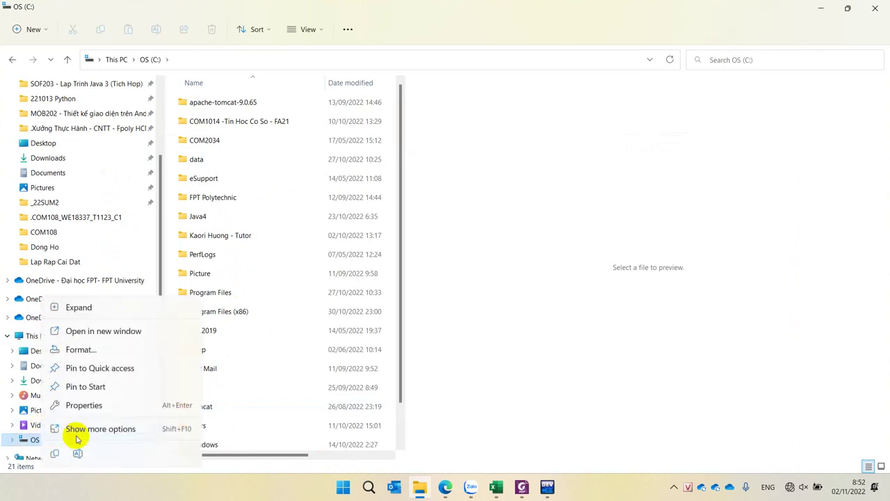
click(310, 211)
Step: Create a trial COM108 folder on C:, discard it, and select FPT Polytechnic
right_click(310, 210)
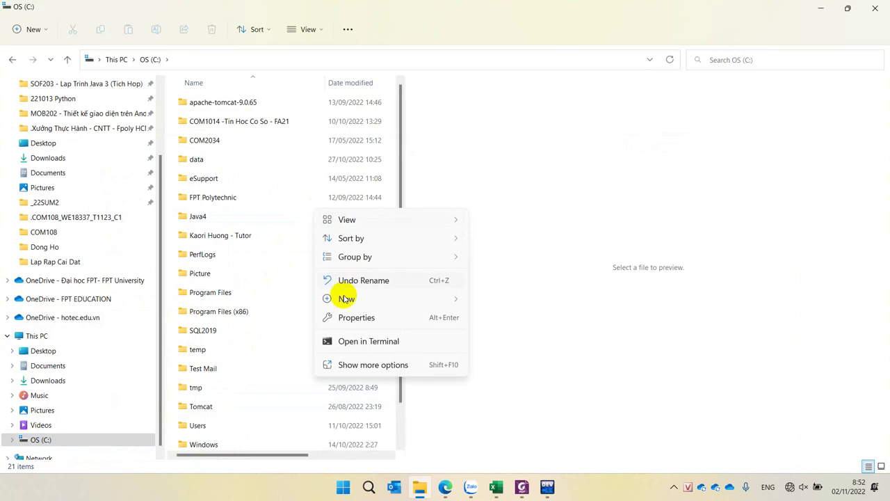
mouse_move(434, 292)
click(493, 301)
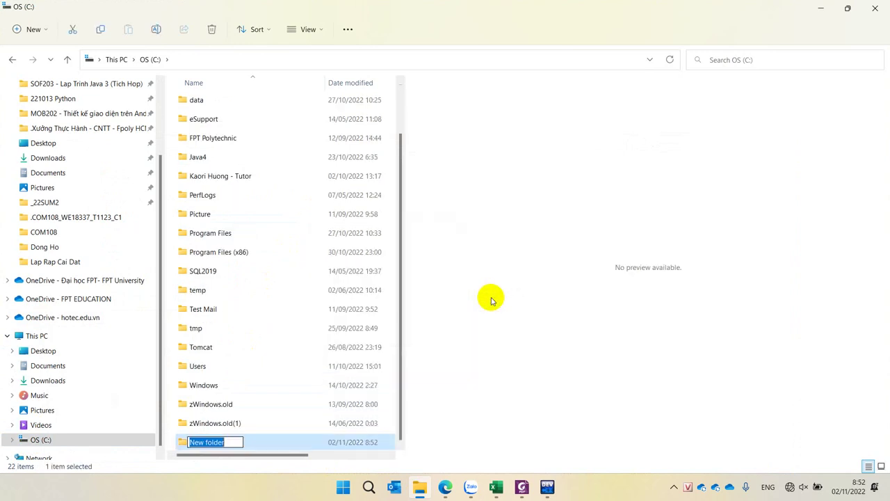
text(COM)
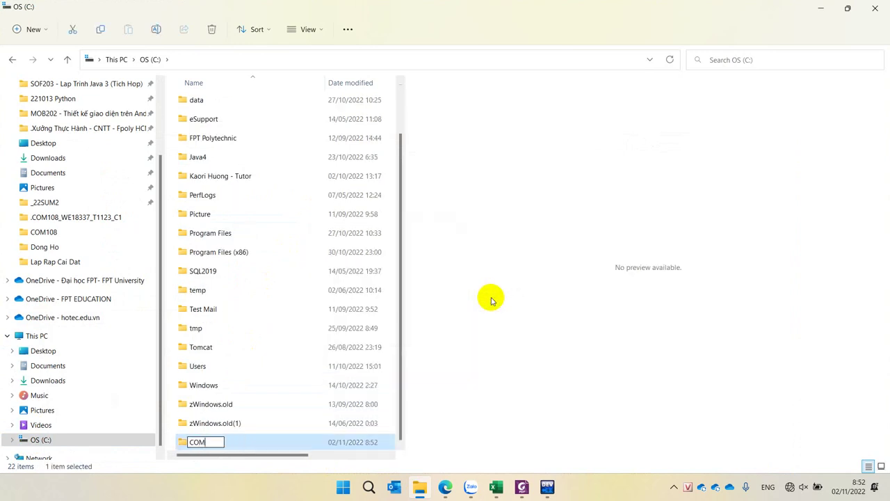
text(108)
key(Escape)
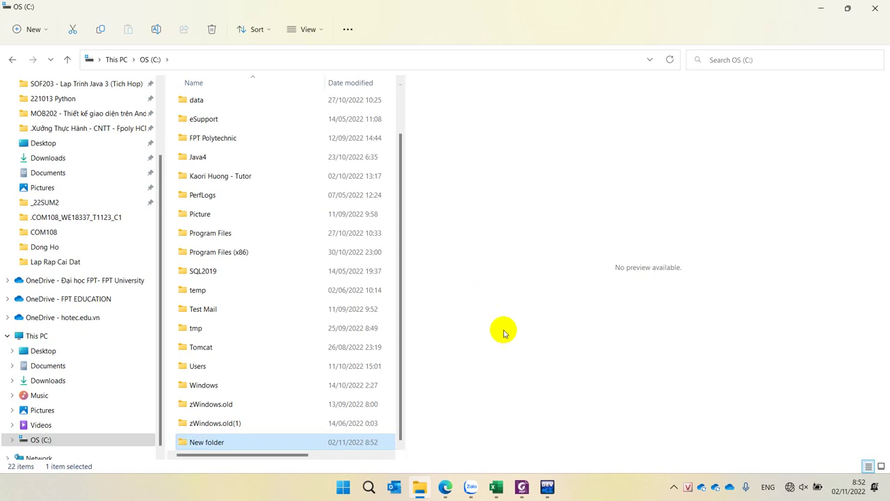
key(Delete)
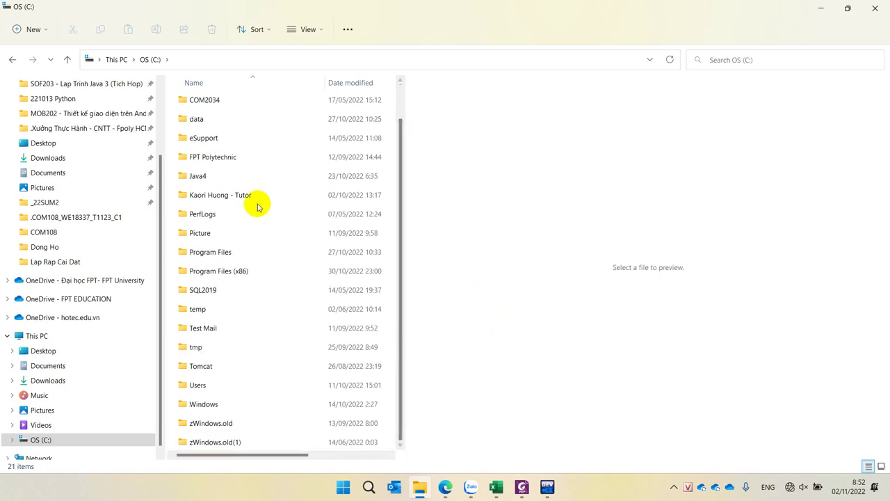
click(210, 160)
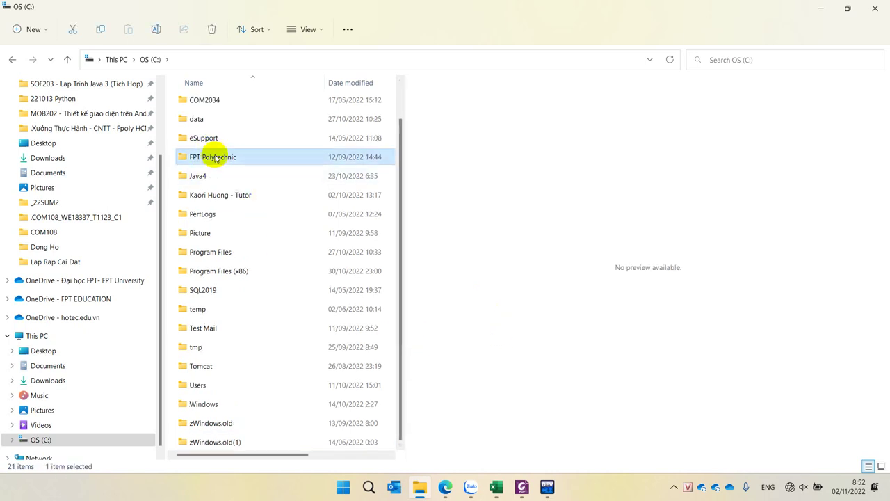
Step: Inside FPT Polytechnic, add a new folder named COM108 and open it
double_click(193, 160)
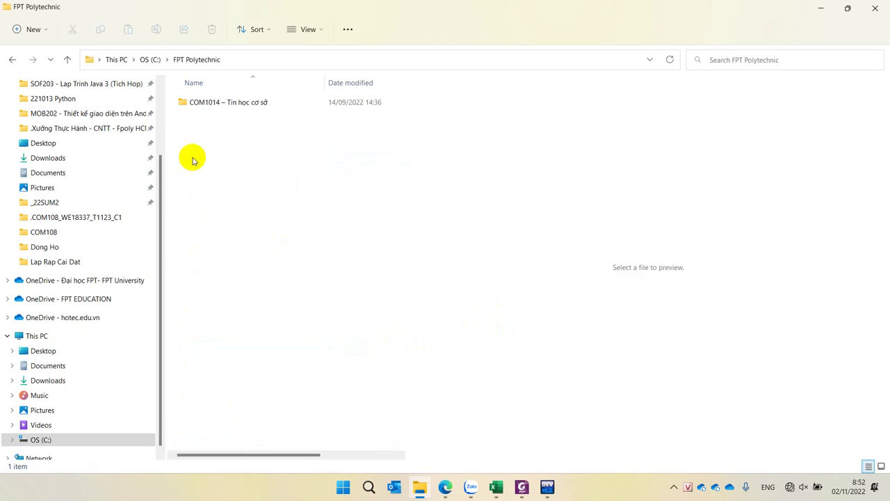
right_click(193, 160)
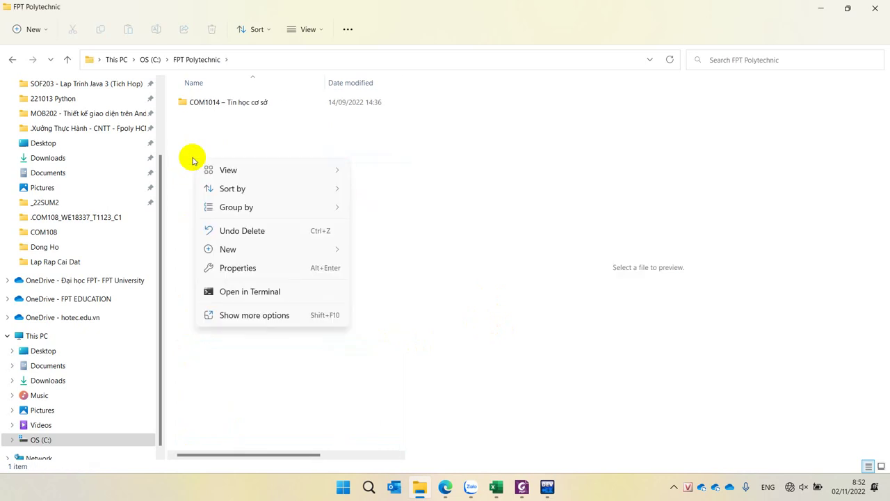
mouse_move(347, 249)
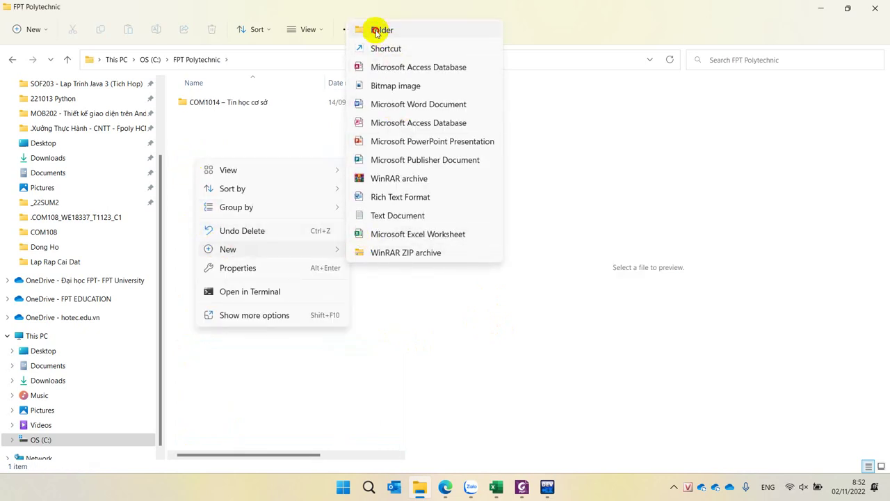
click(375, 31)
text(CO)
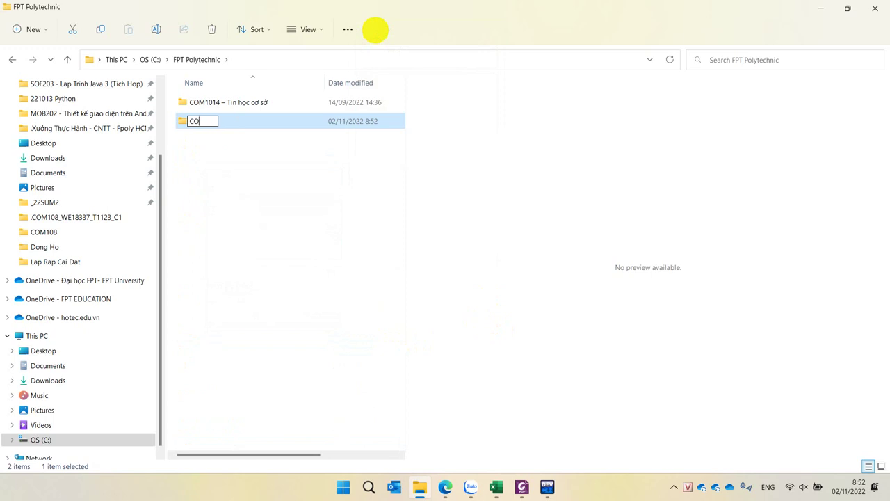
text(M108)
key(Return)
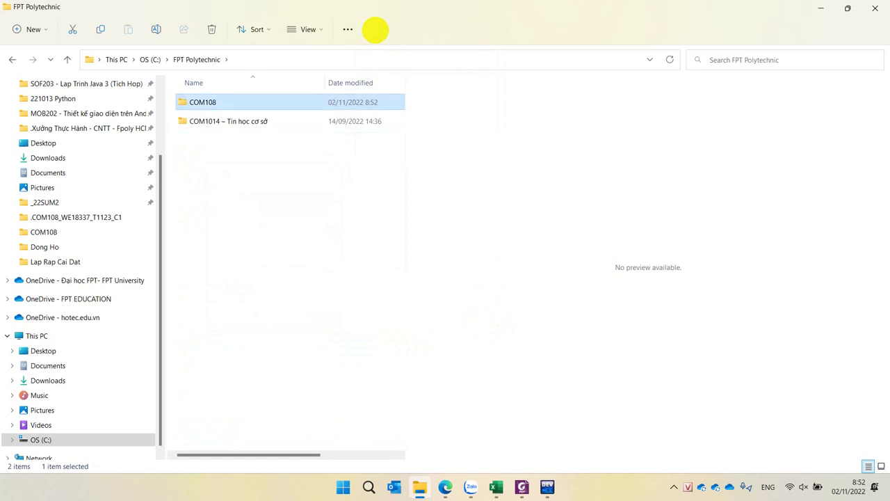
double_click(202, 102)
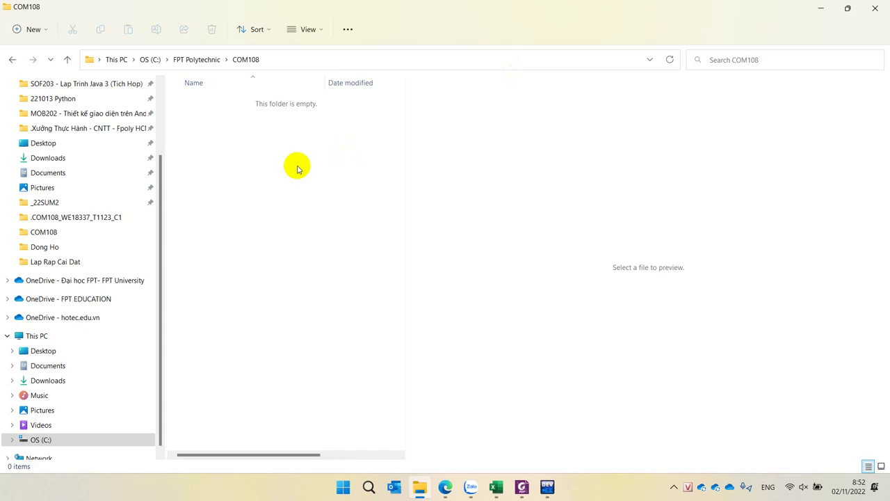
Step: In COM108, create a folder named with index 01, the student ID and name, then open it
right_click(260, 174)
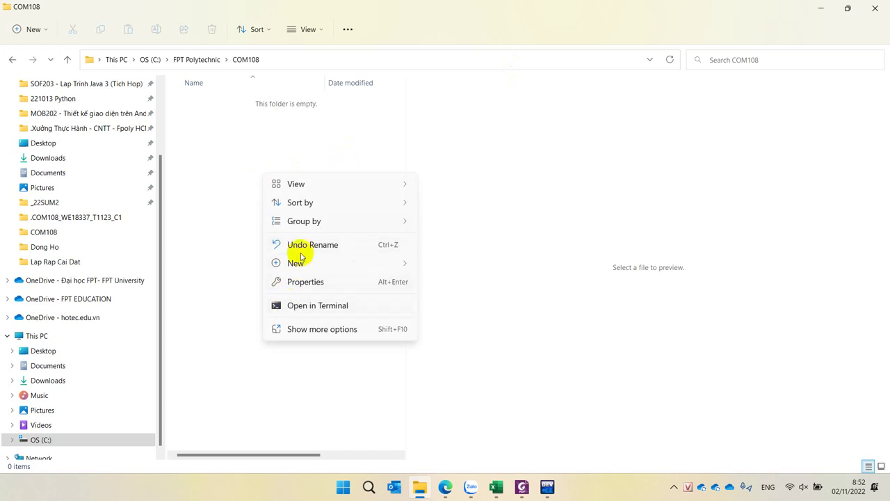
mouse_move(294, 268)
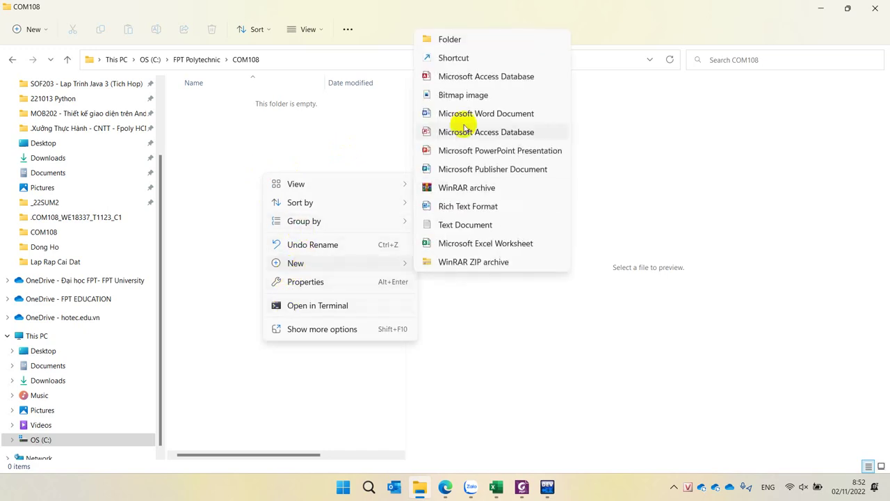
click(441, 38)
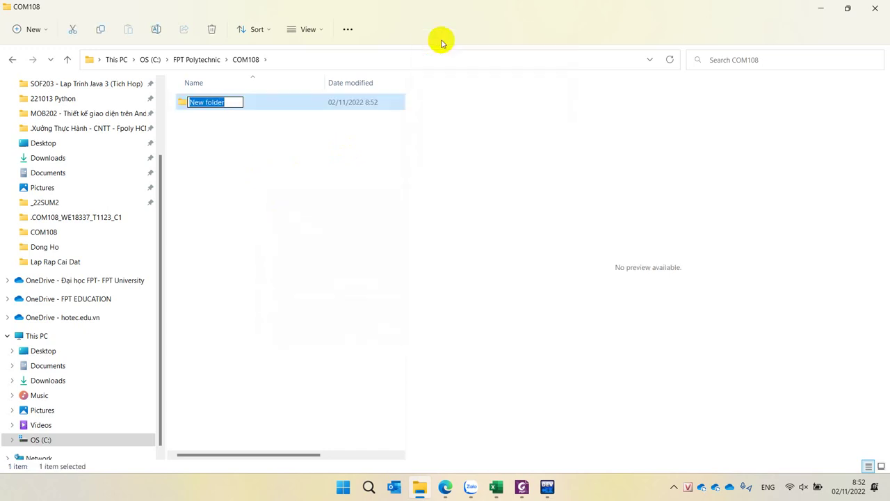
text(01-)
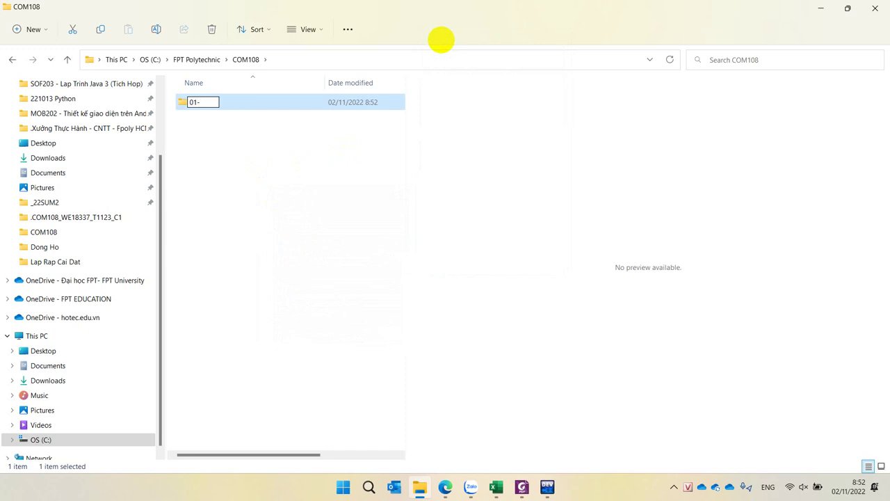
text(PS18201-QuangB)
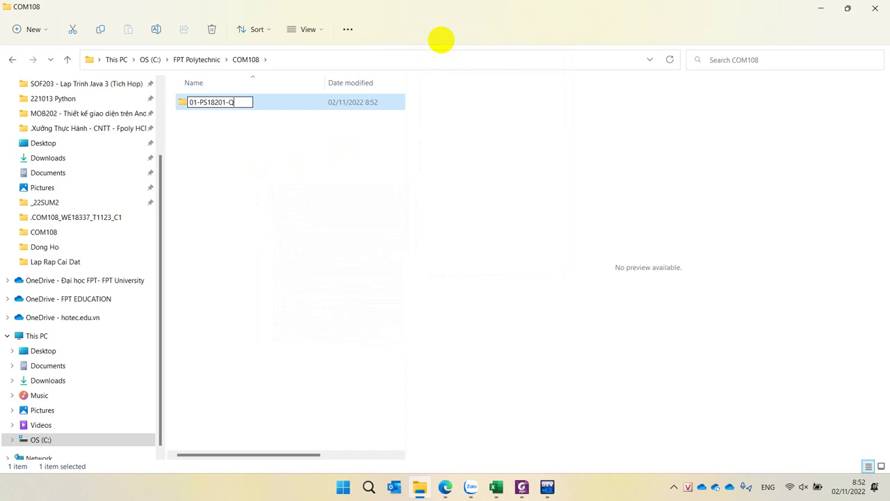
text(inh)
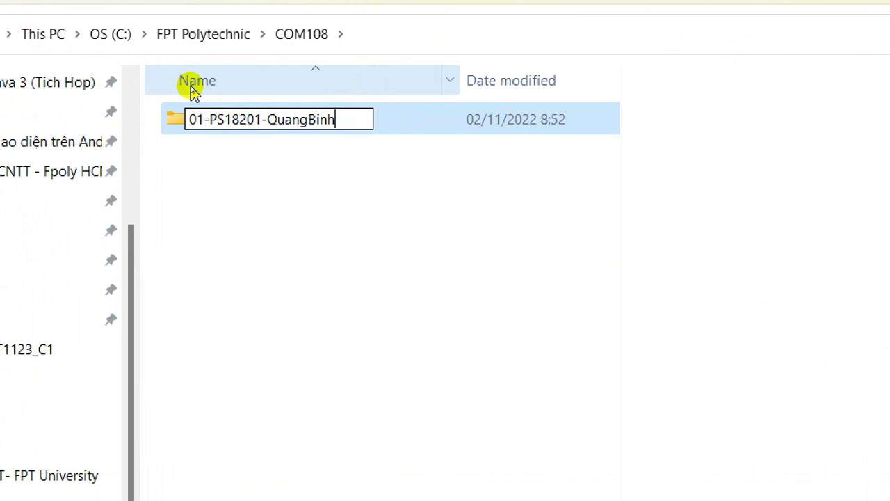
key(Return)
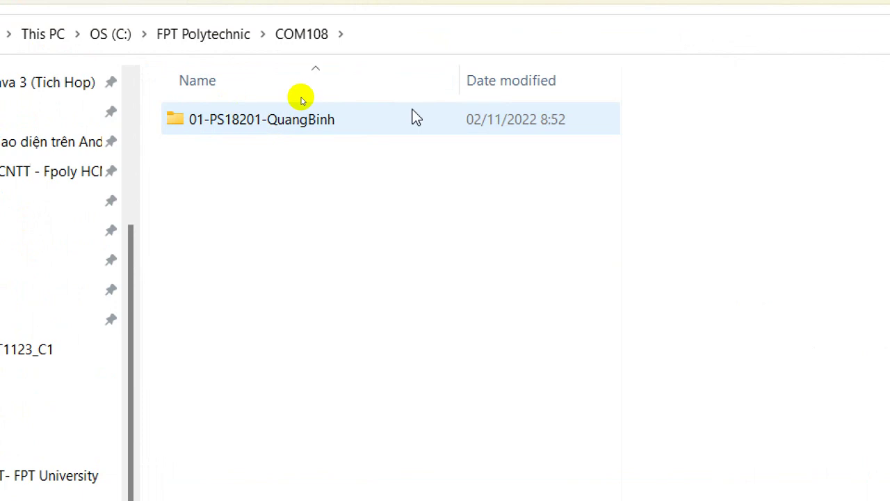
click(391, 123)
double_click(386, 122)
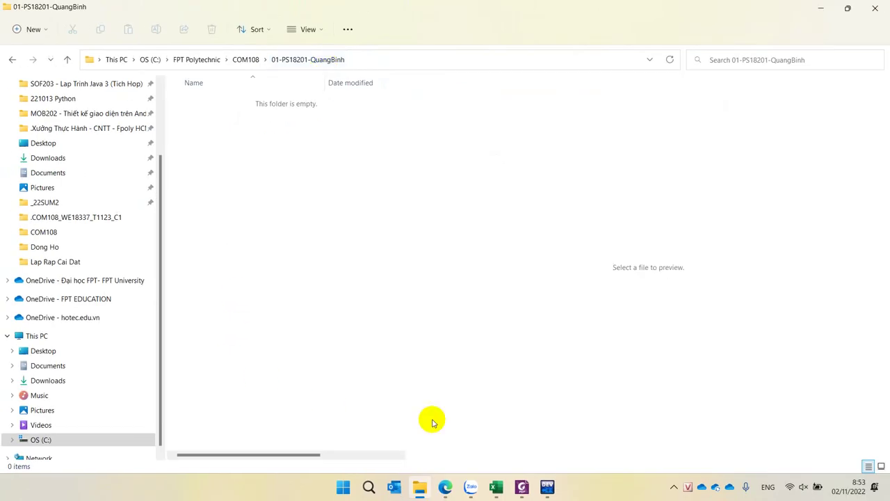
Step: Start a new C Console Application project named Lab1, agreeing to close the current project
click(547, 488)
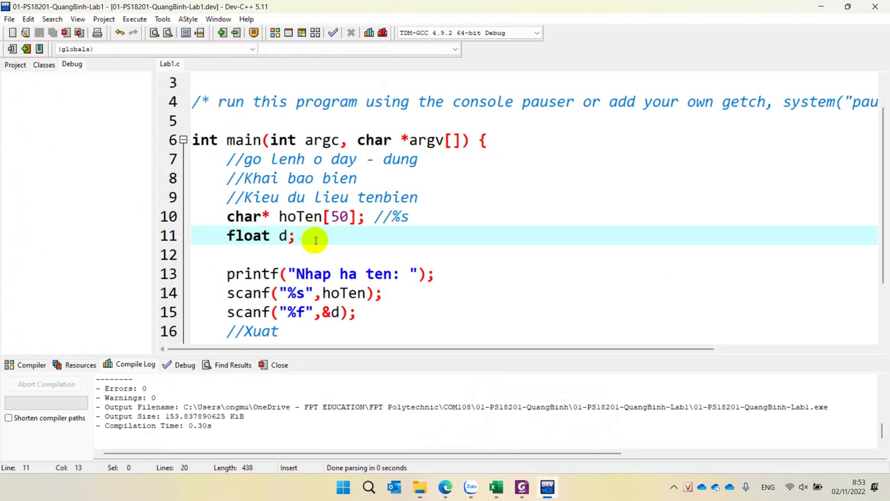
click(10, 19)
mouse_move(21, 32)
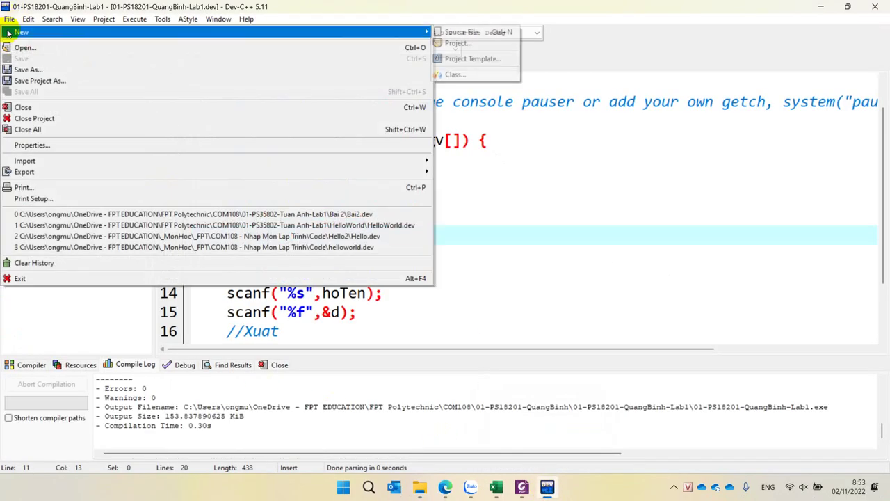
click(456, 43)
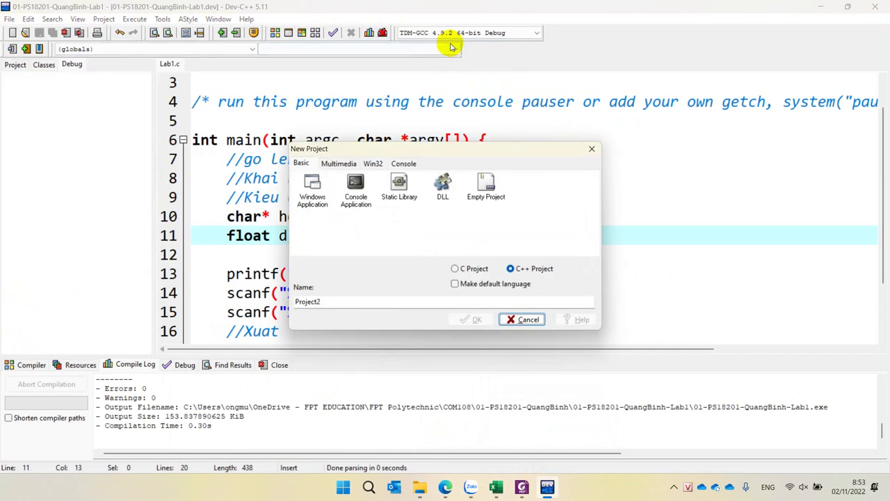
click(356, 186)
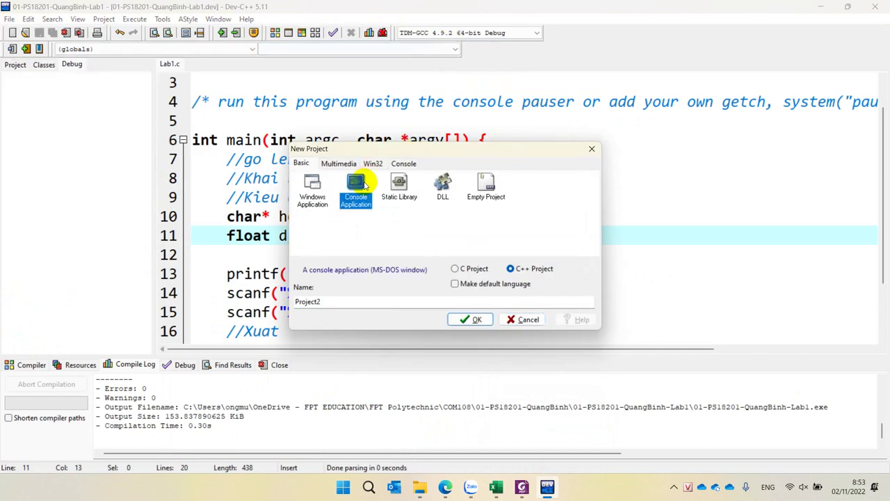
click(474, 270)
double_click(355, 302)
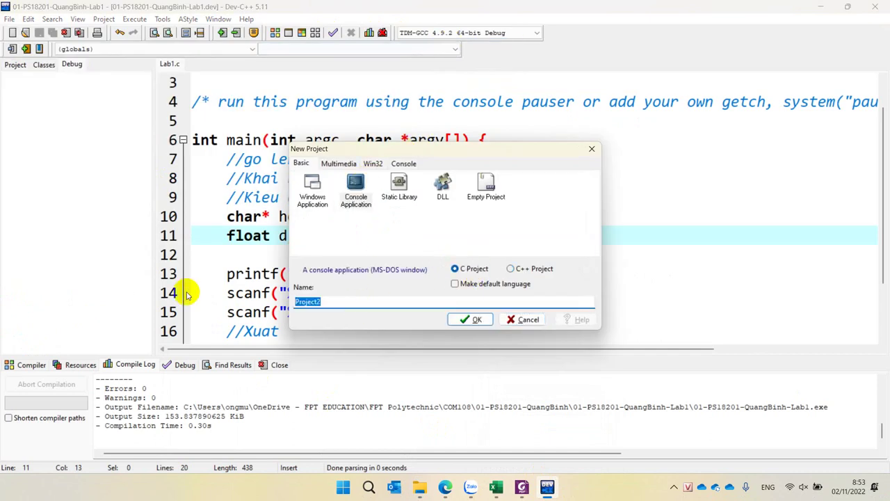
text(Lab1)
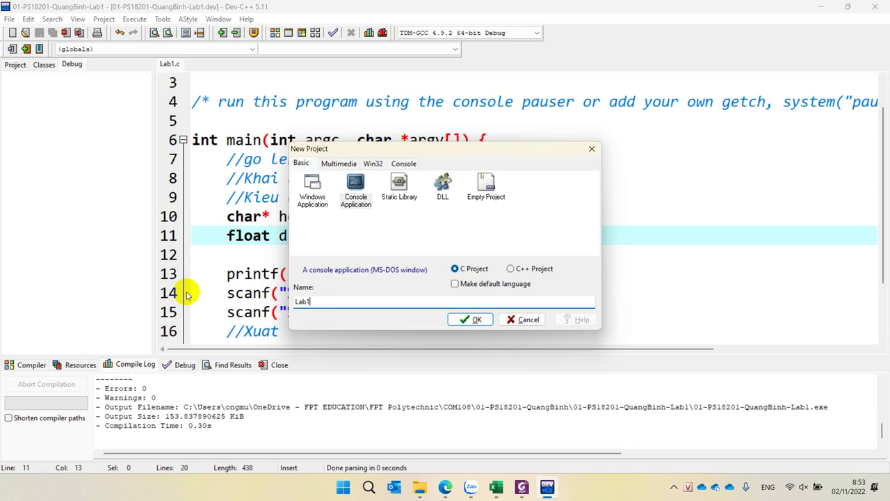
click(468, 320)
click(421, 272)
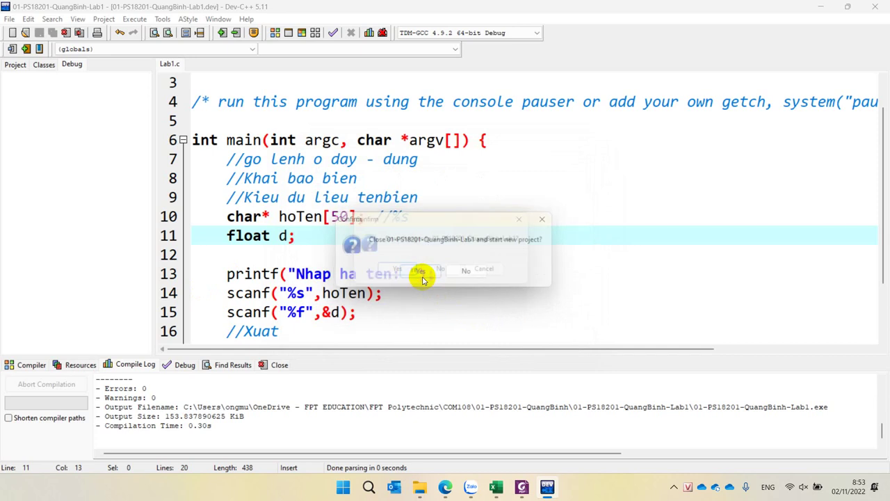
Step: Save the old project's changes and switch the save location to drive OS (C:)
click(396, 272)
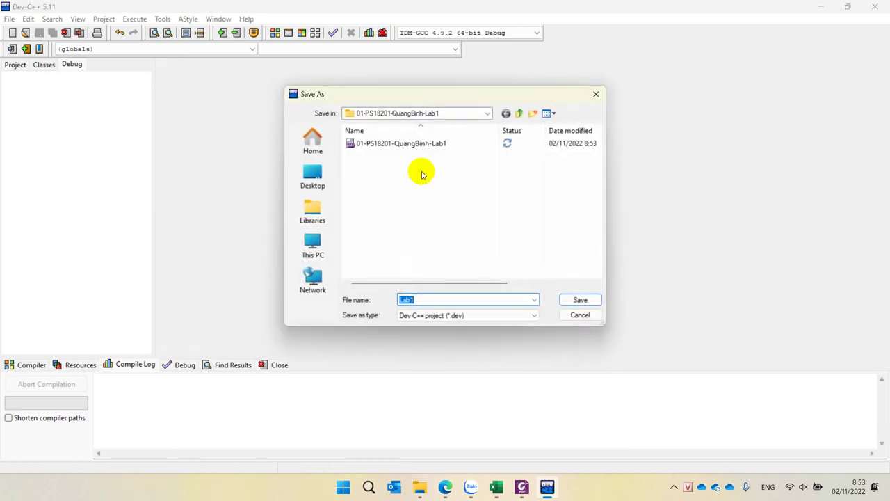
click(487, 114)
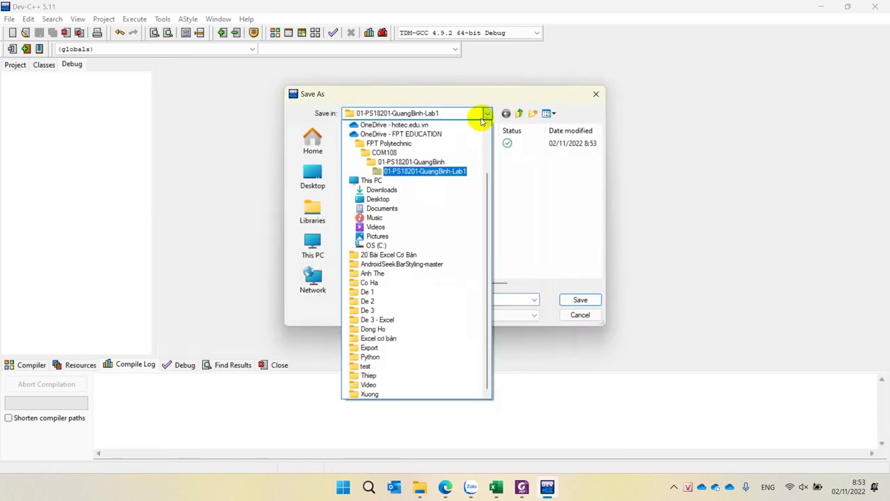
click(484, 116)
click(448, 113)
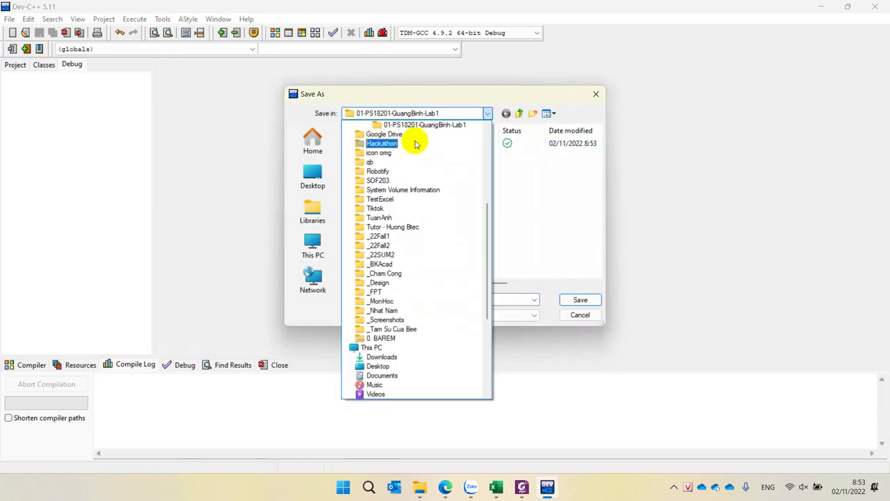
click(489, 114)
click(487, 114)
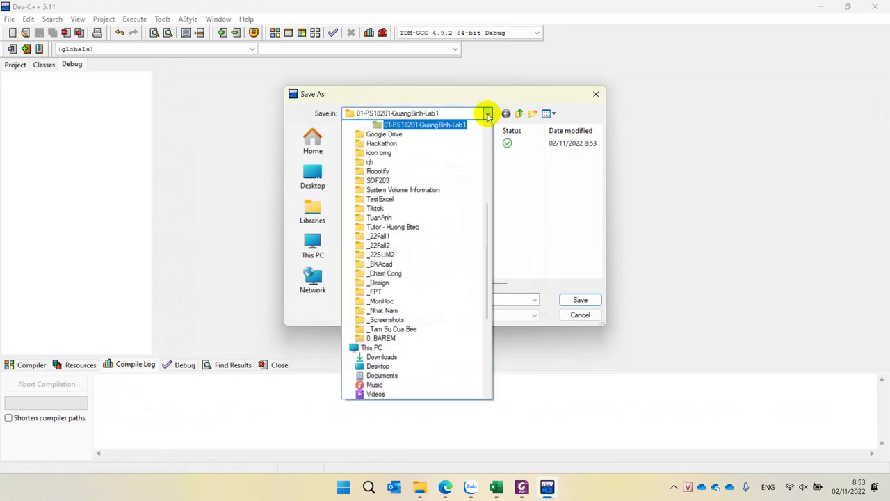
scroll(435, 214, up, 6)
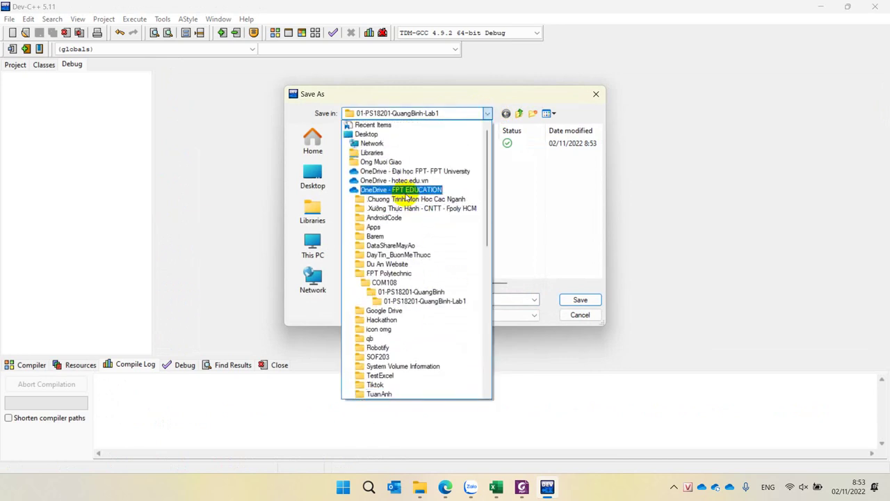
click(384, 273)
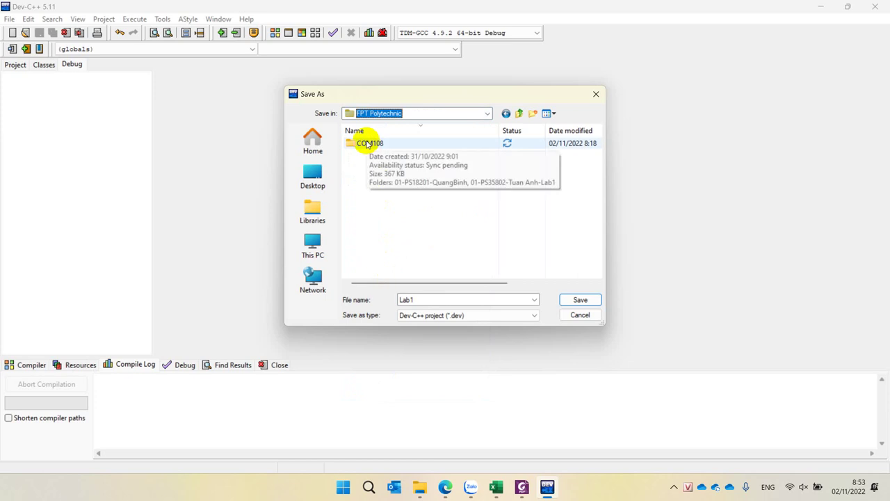
click(370, 114)
scroll(397, 182, up, 5)
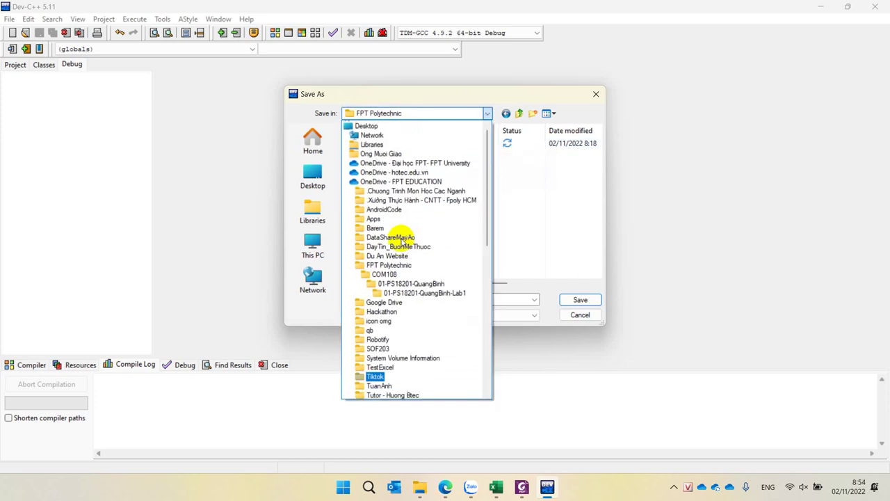
scroll(401, 241, down, 7)
scroll(401, 241, down, 2)
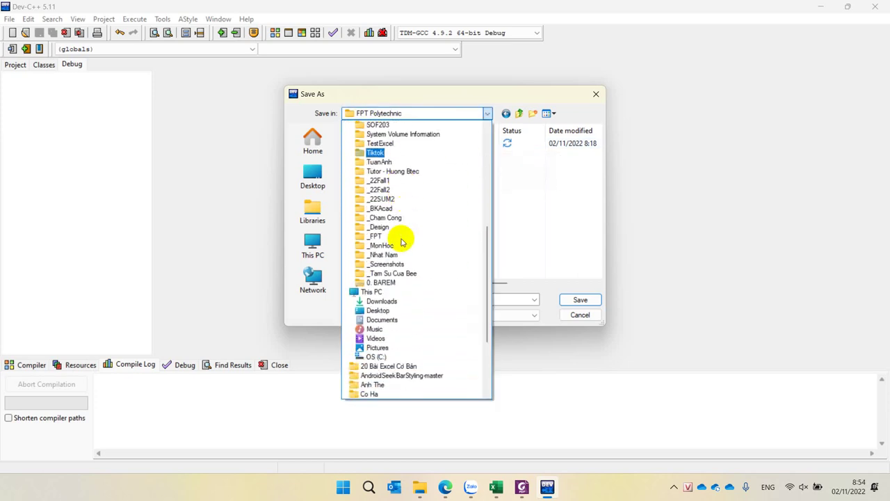
click(377, 356)
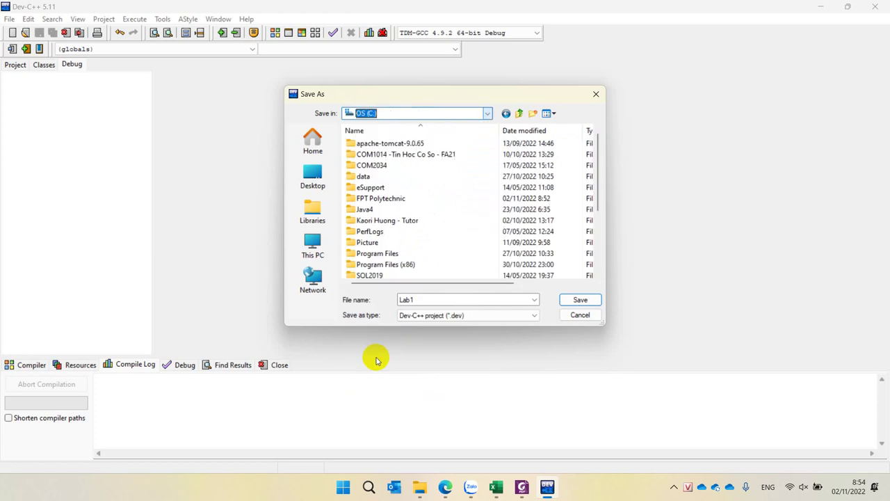
Step: Browse to FPT Polytechnic\COM108\ and open the student's folder
click(362, 198)
double_click(362, 198)
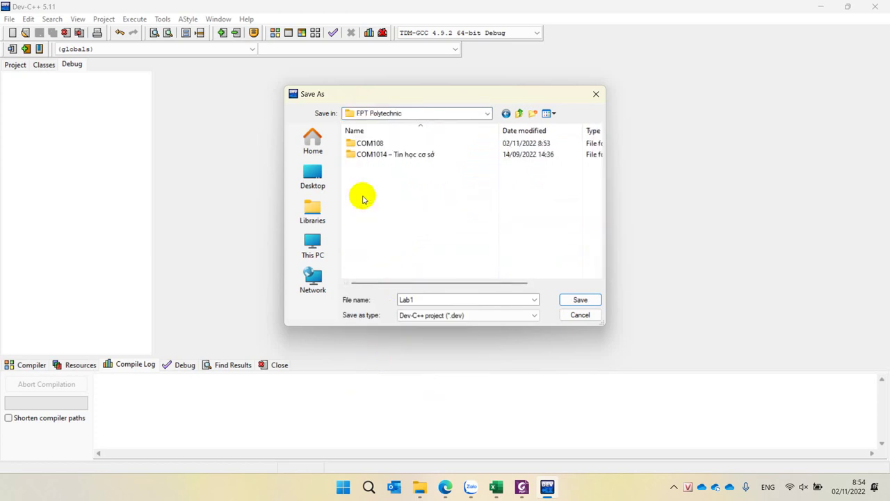
double_click(364, 144)
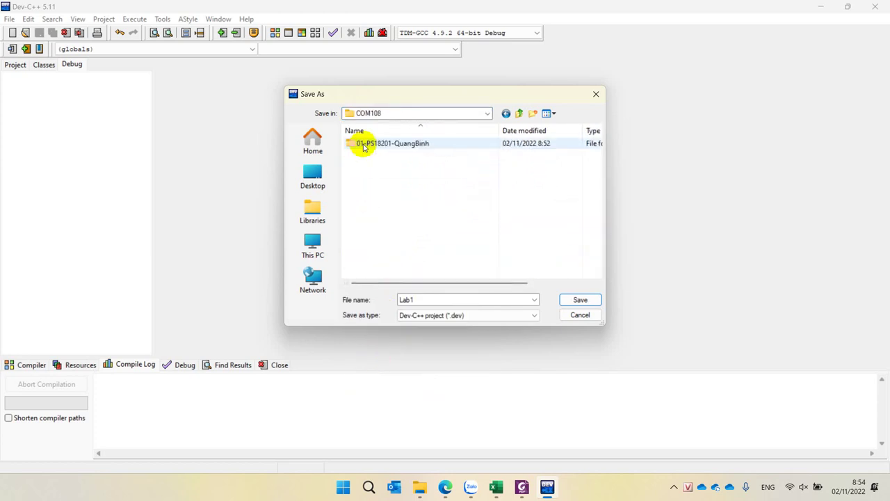
click(363, 145)
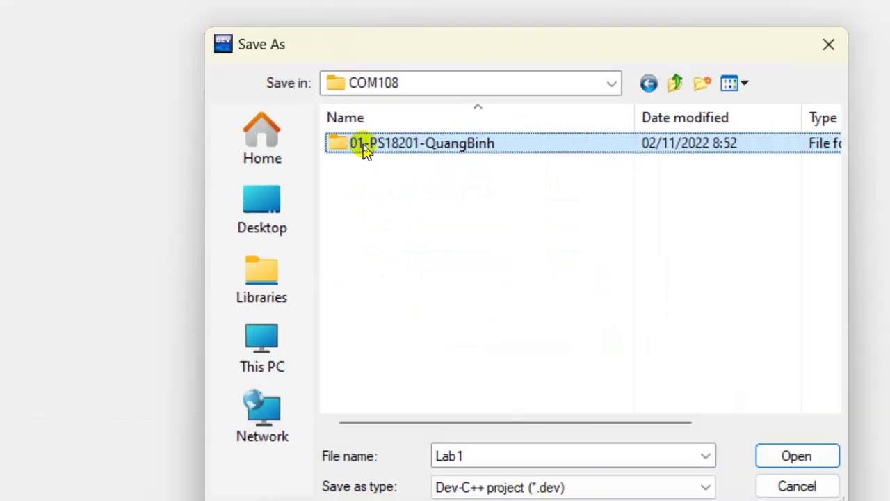
double_click(363, 145)
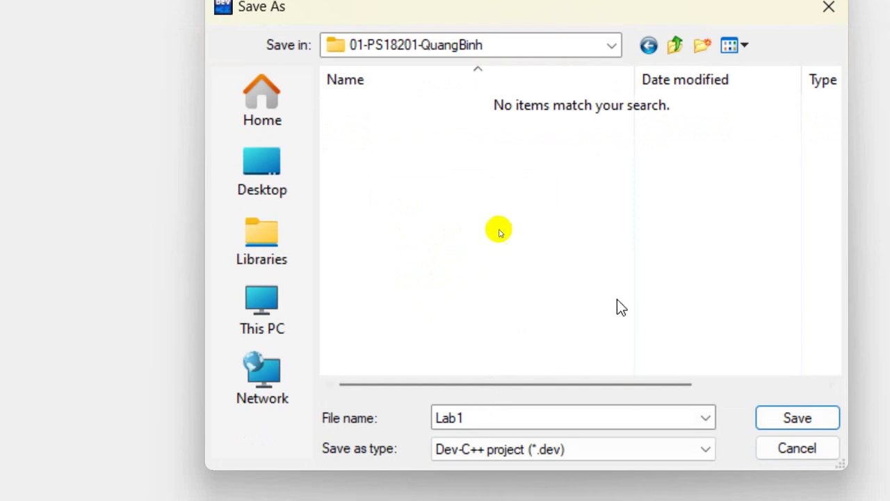
Step: Create a Lab1 folder there and save the project as Lab1 inside it
click(696, 62)
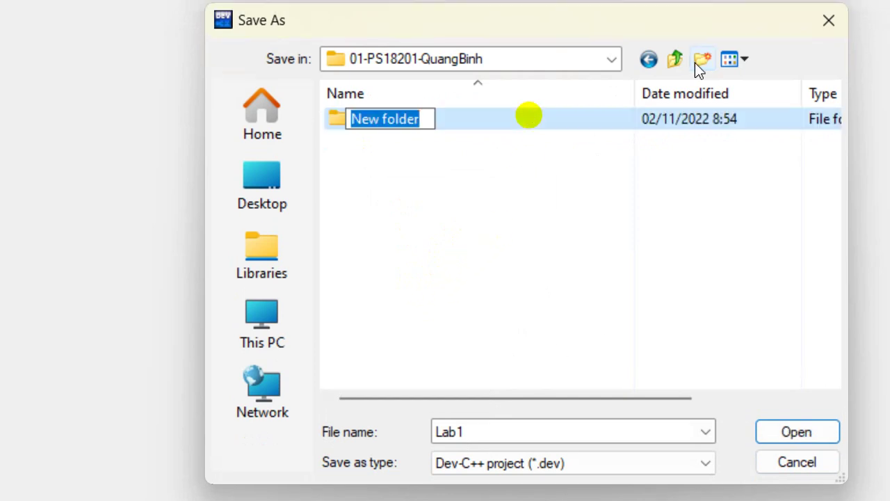
text(Lab1)
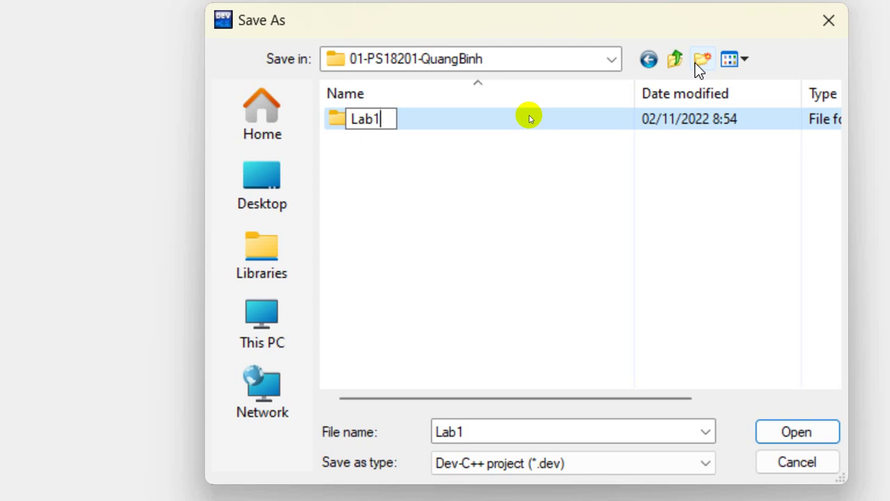
double_click(521, 126)
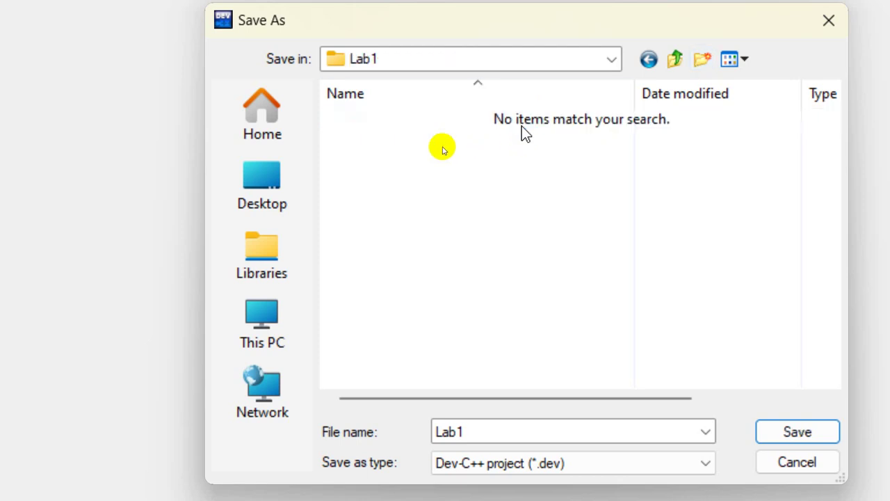
click(776, 418)
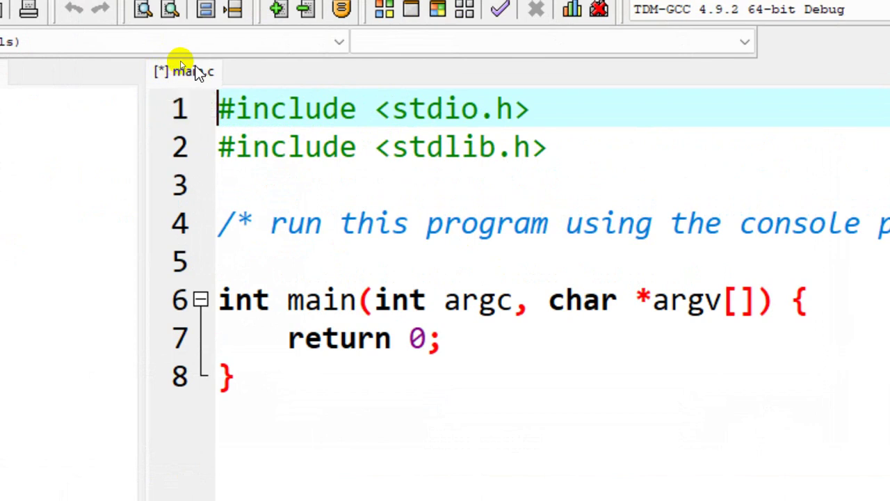
Step: Save the main template source as Lab1.c, type C source files, in the Lab1 folder
key(ctrl+s)
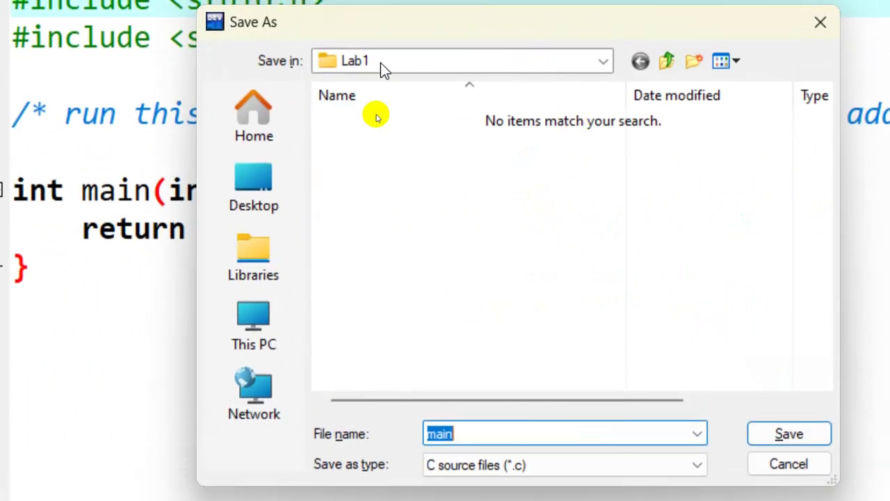
text(L)
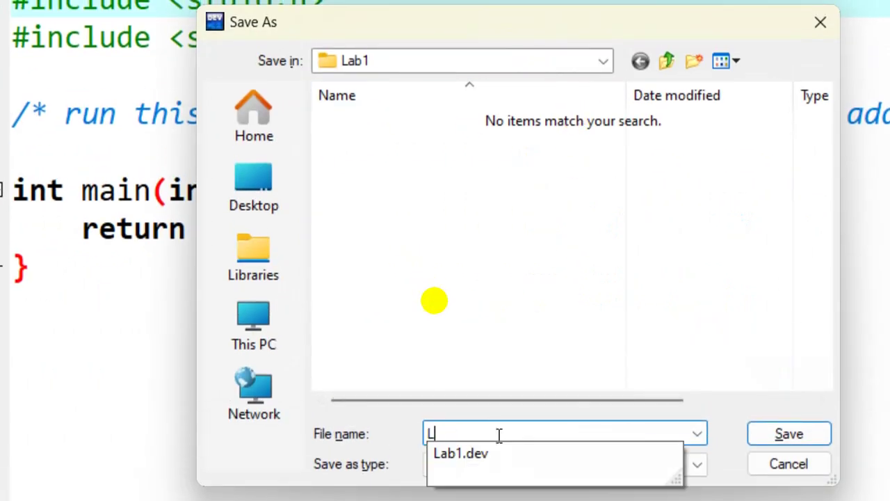
text(ab1)
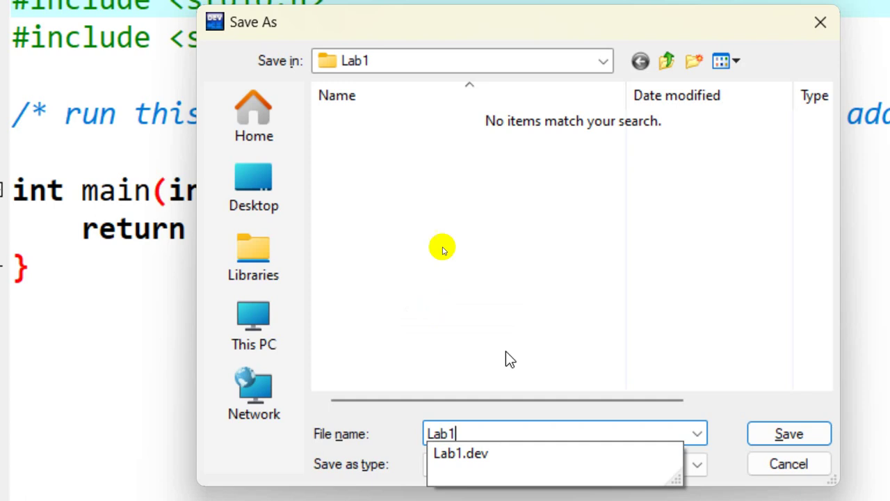
click(517, 314)
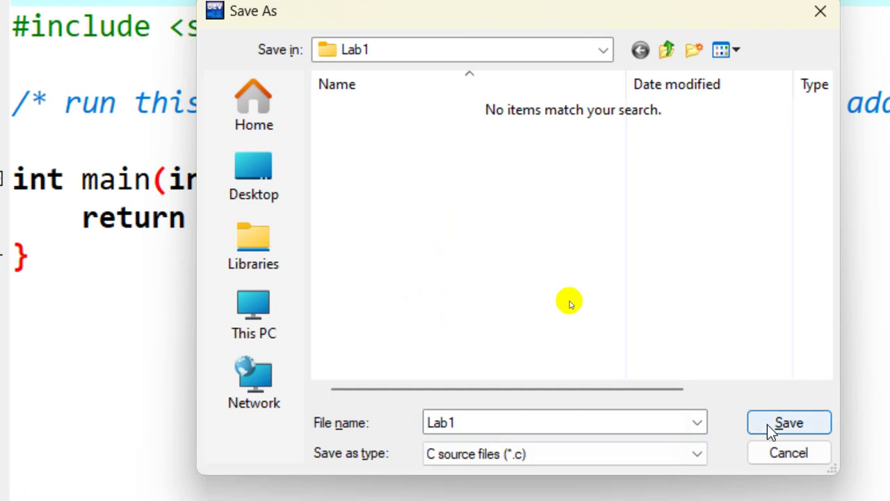
click(769, 434)
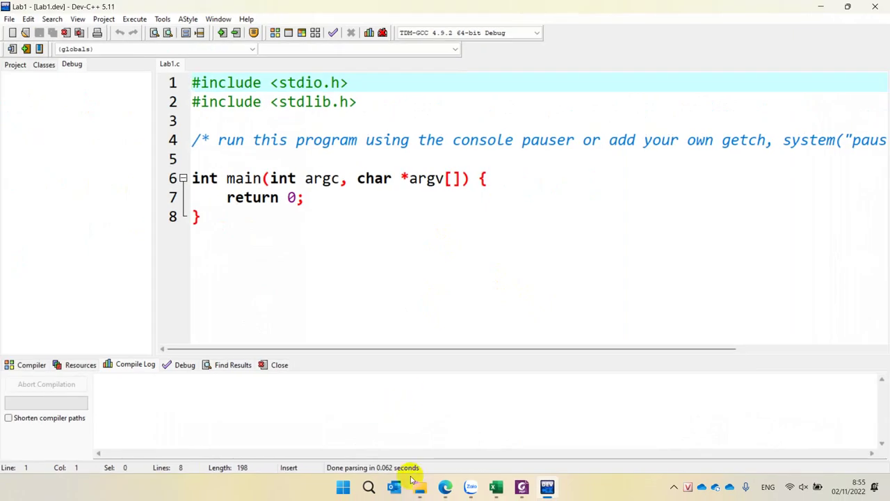
Step: In File Explorer, browse to C:\FPT Polytechnic\COM108\student folder\Lab1 to check its files
click(418, 483)
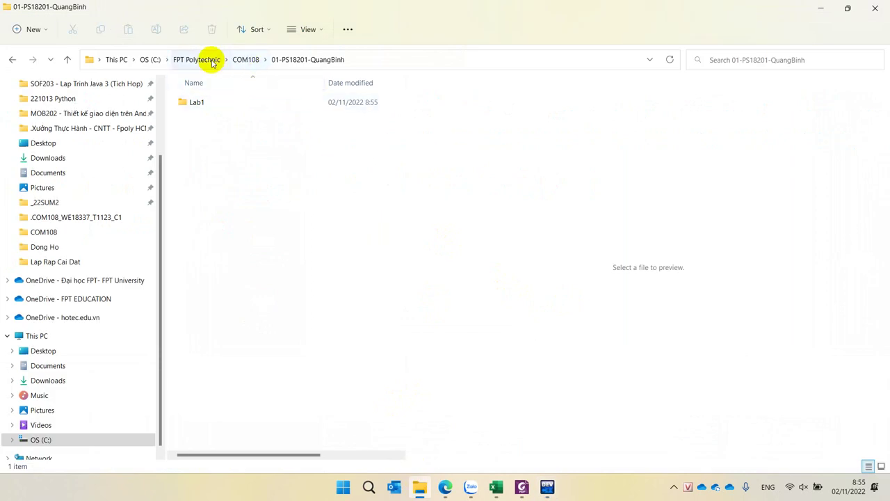
click(152, 60)
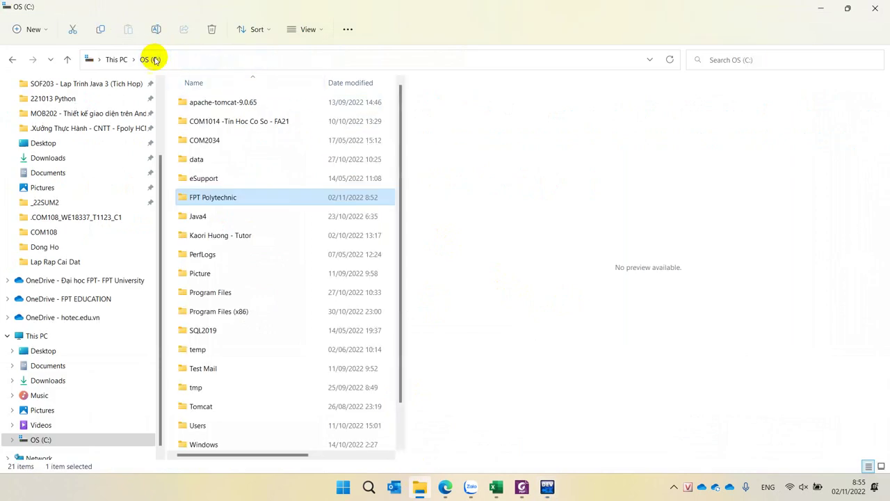
double_click(229, 198)
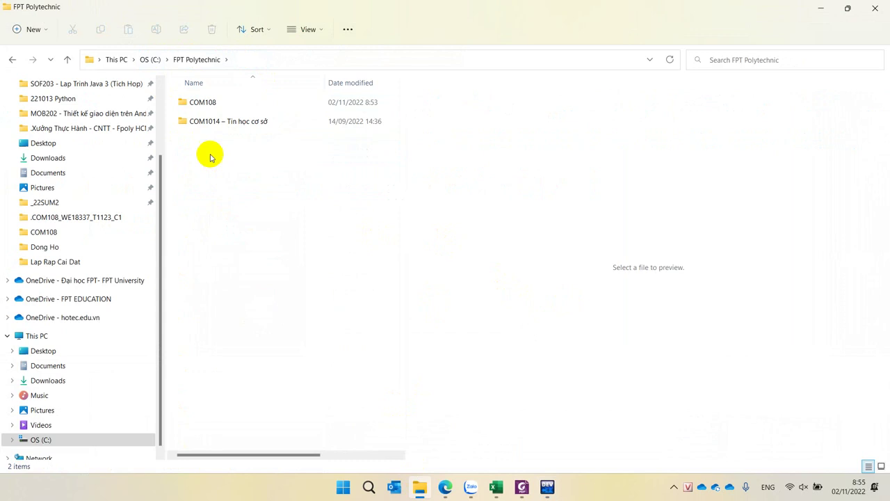
double_click(200, 103)
click(200, 104)
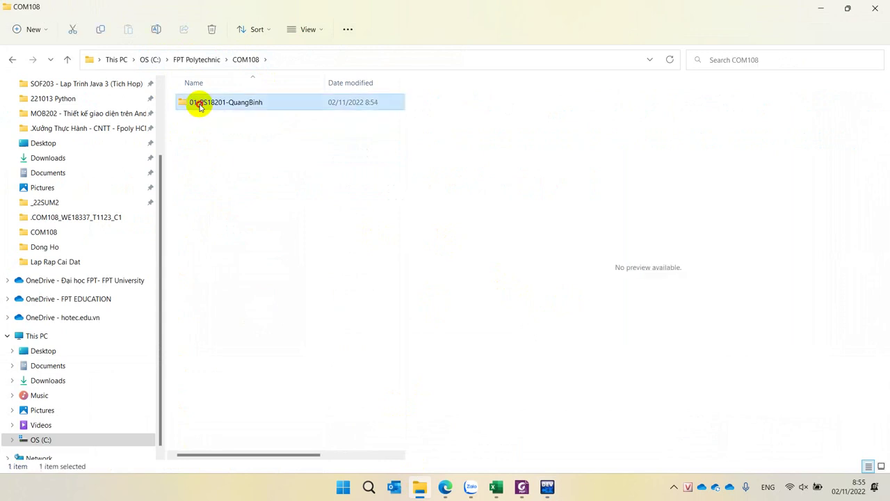
double_click(200, 105)
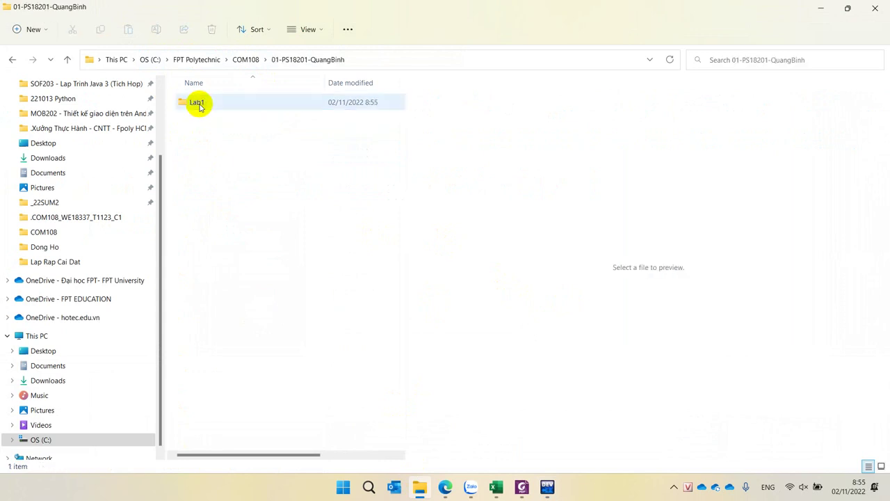
double_click(199, 104)
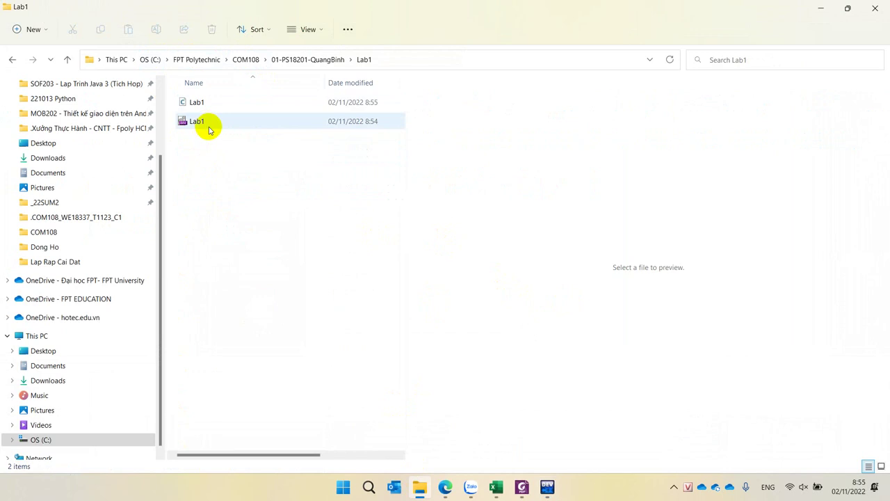
Step: Confirm Lab1.c and Lab1.dev exist, go up to the student folder, and return to Lab1.c in Dev-C++
drag(209, 129, 178, 97)
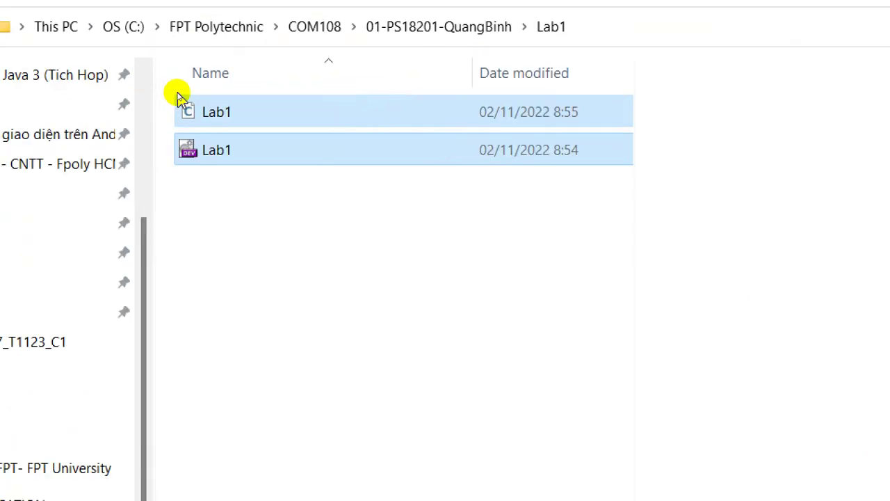
click(308, 263)
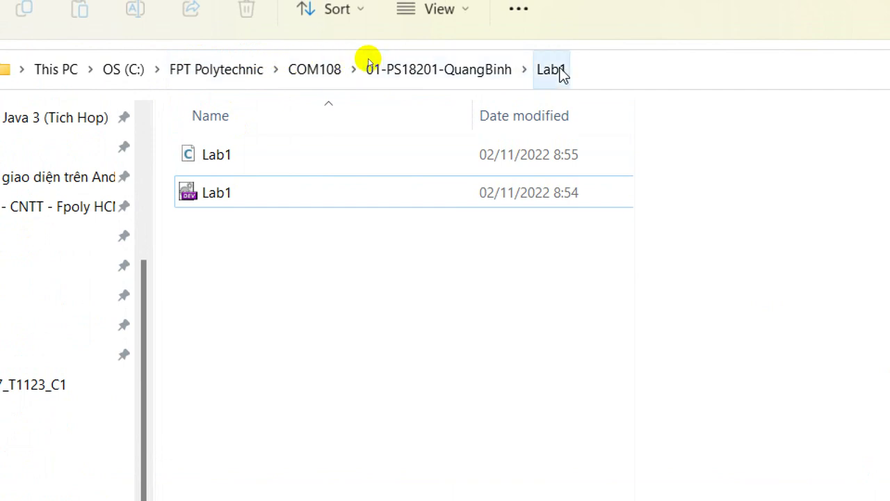
click(464, 78)
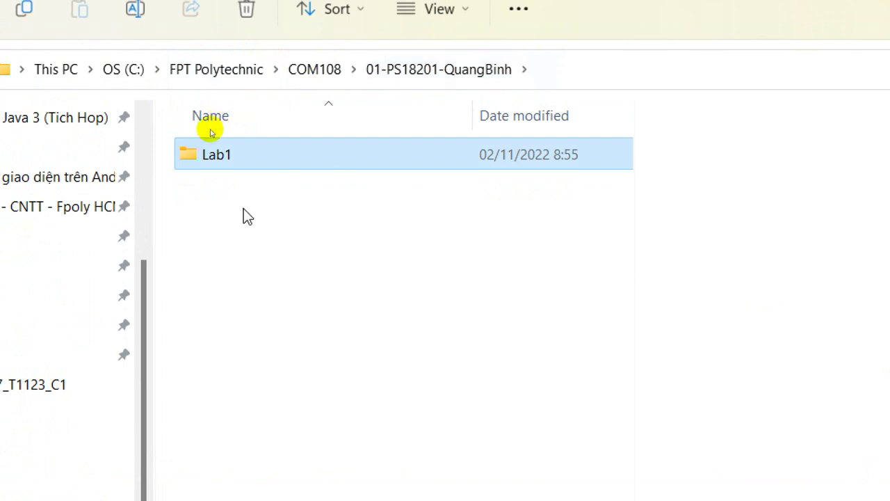
click(547, 486)
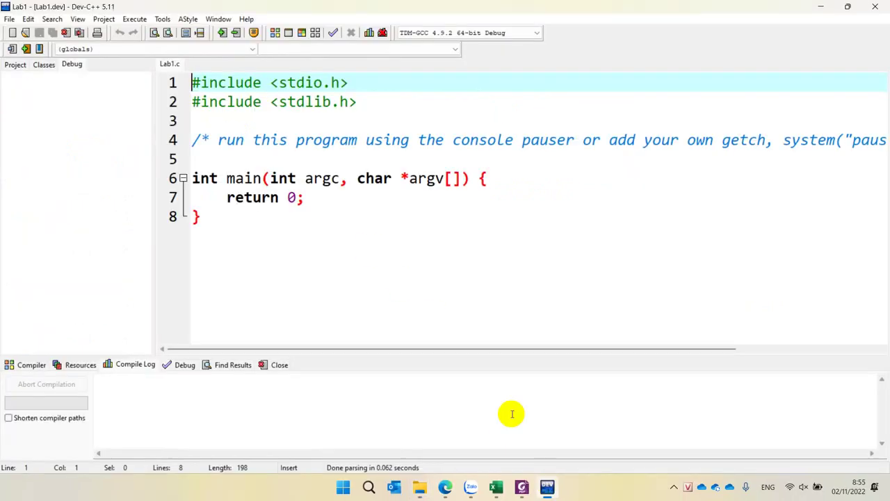
click(391, 217)
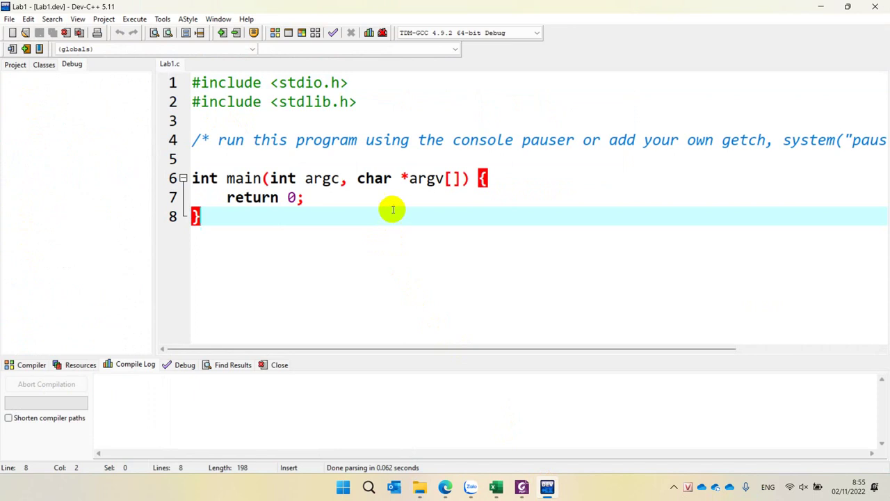
click(496, 177)
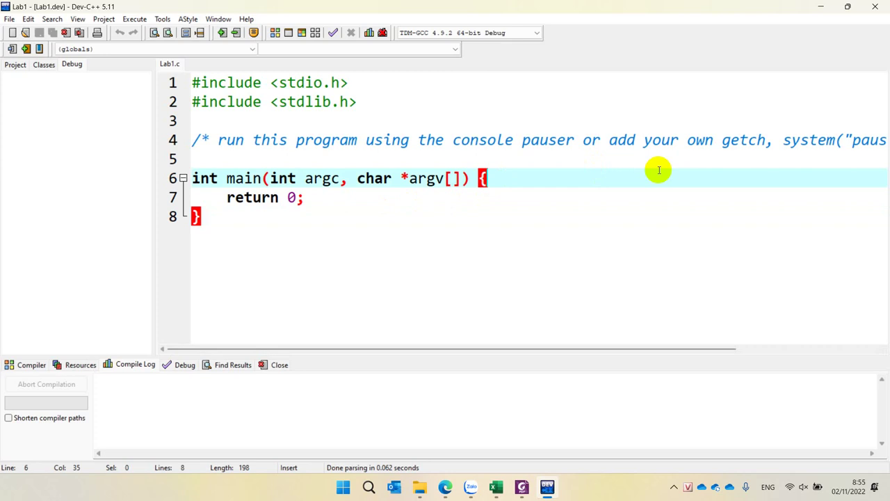
mouse_move(523, 486)
click(501, 467)
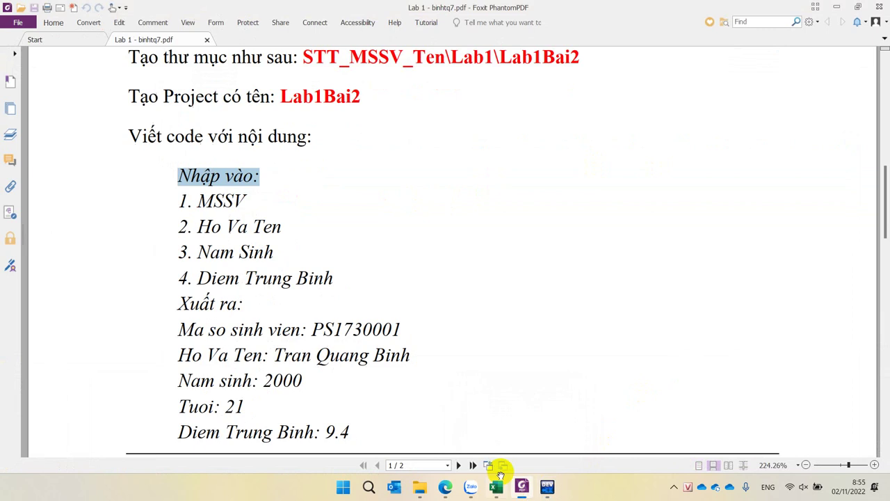
click(341, 278)
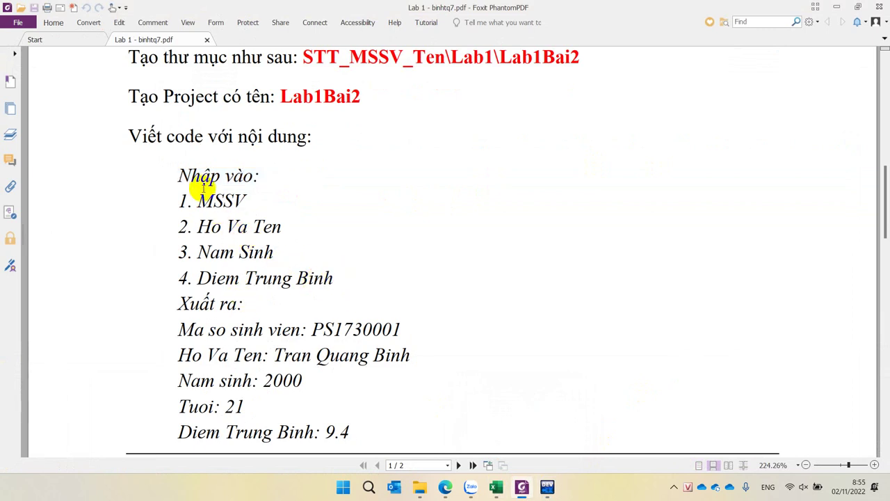
key(alt+Tab)
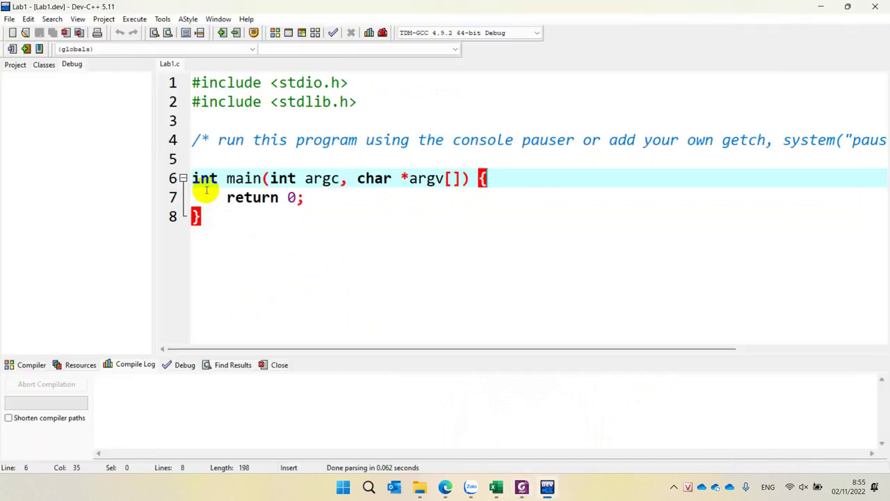
Step: Add a //Khai bao bien comment and char* mssv[10]; at the top of main
click(534, 187)
click(534, 179)
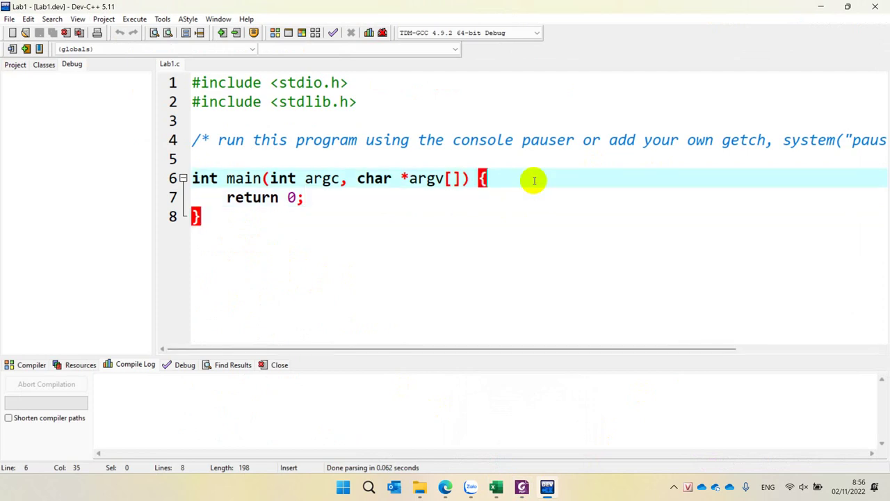
key(Return)
text(//)
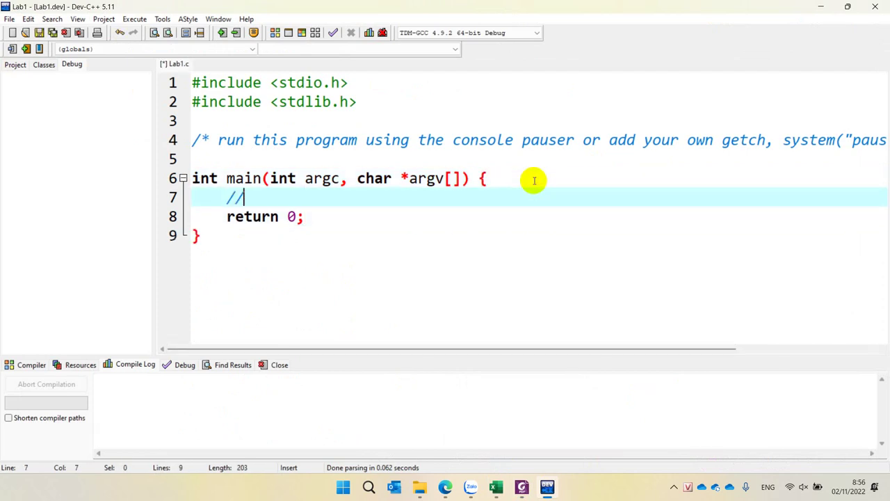
text(Khai )
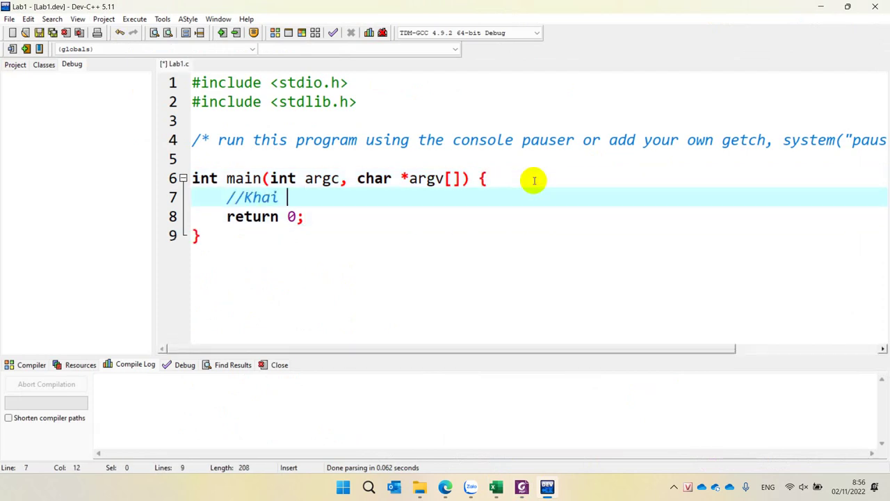
text(bao)
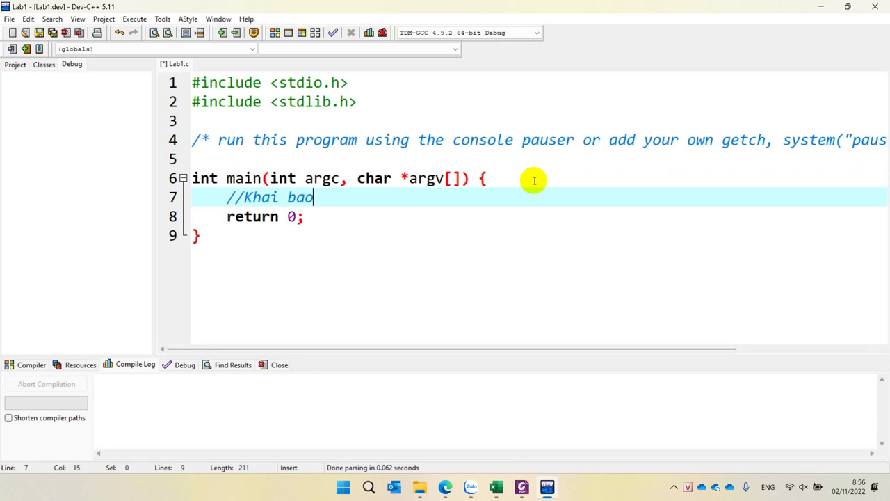
text( bien)
key(Return)
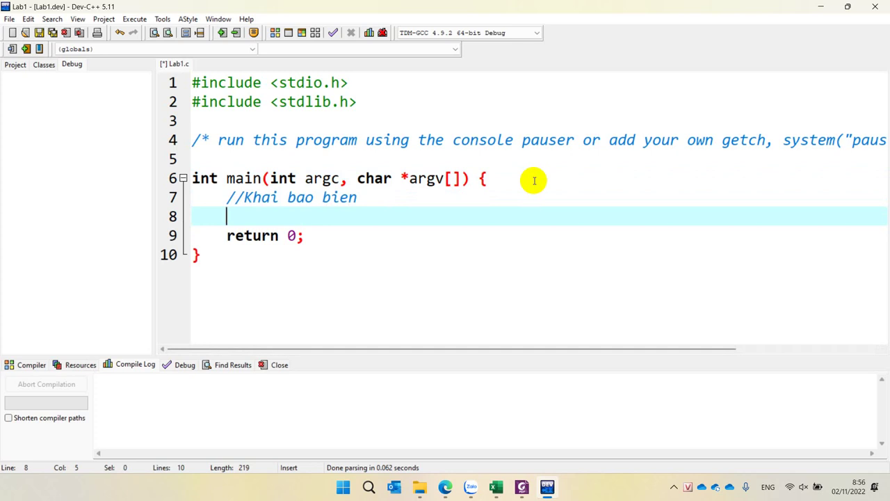
text(char* )
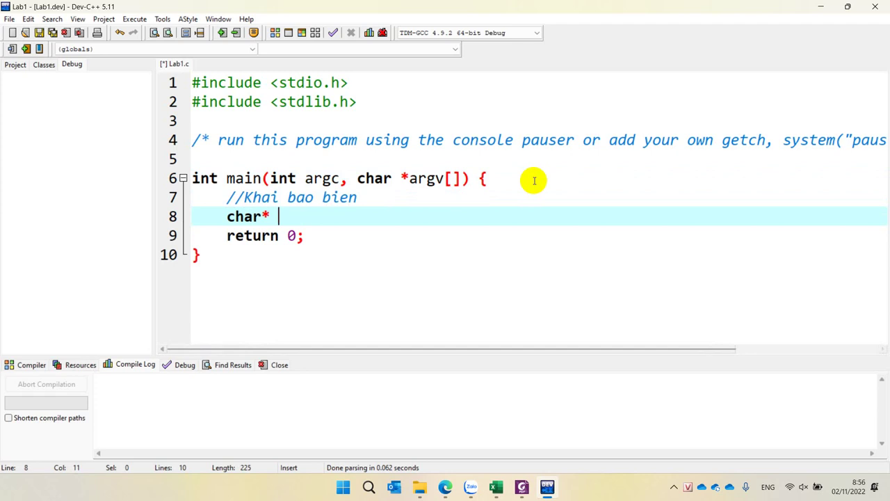
text(mssv[)
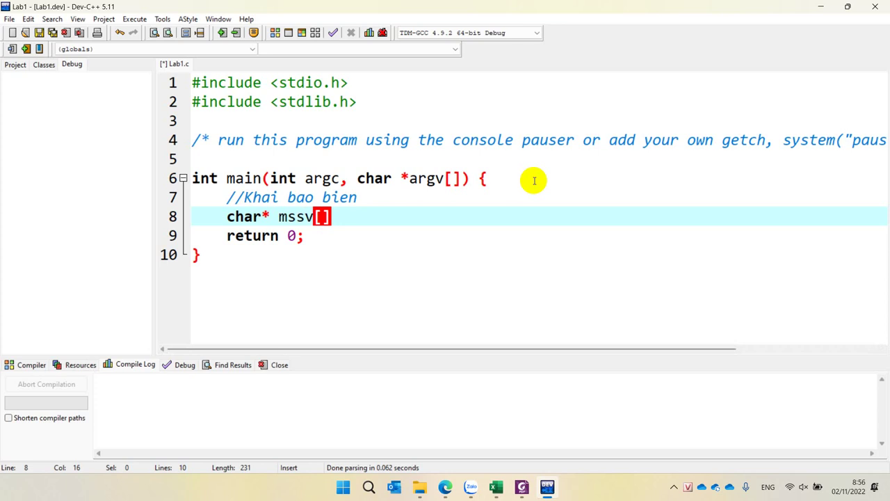
text(10)
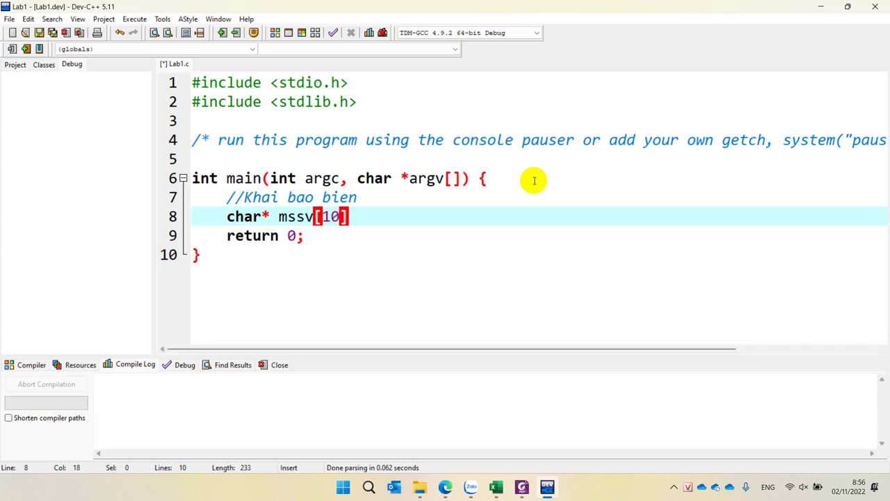
text(];)
Step: Declare char* hoTen[50];, int namSinh; and float diemTB; on the following lines
key(Return)
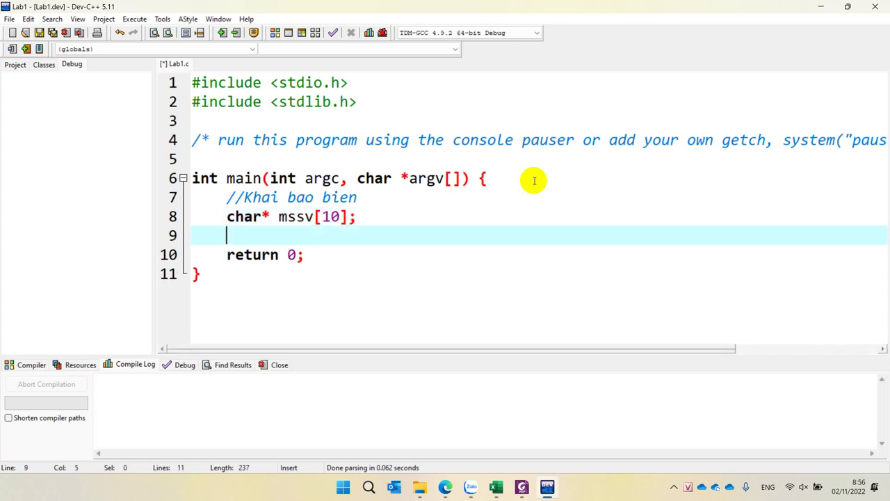
text(châ)
key(BackSpace)
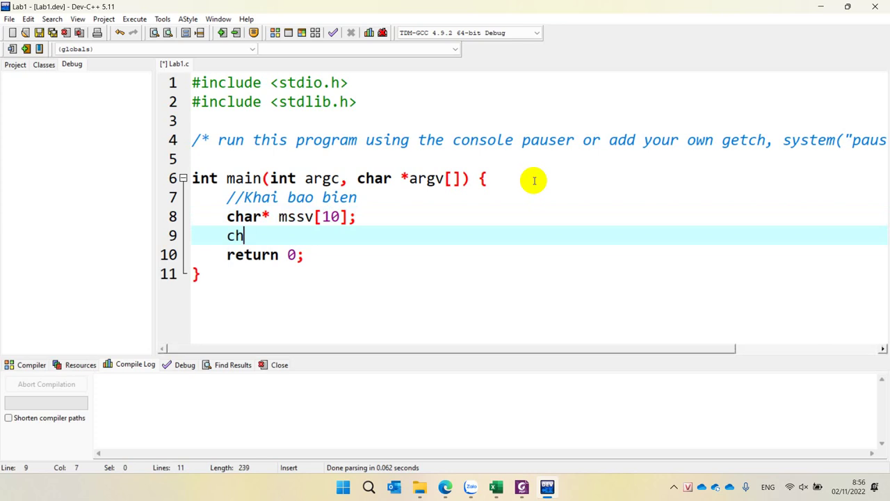
text(ar)
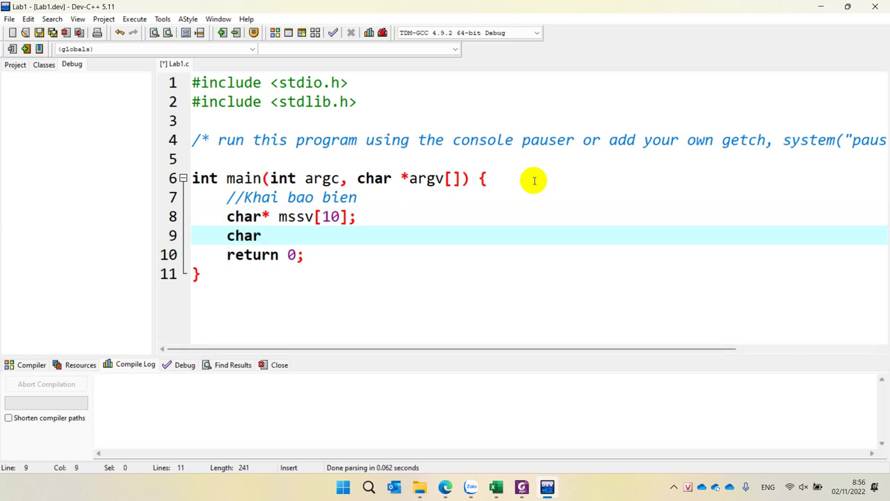
text(* )
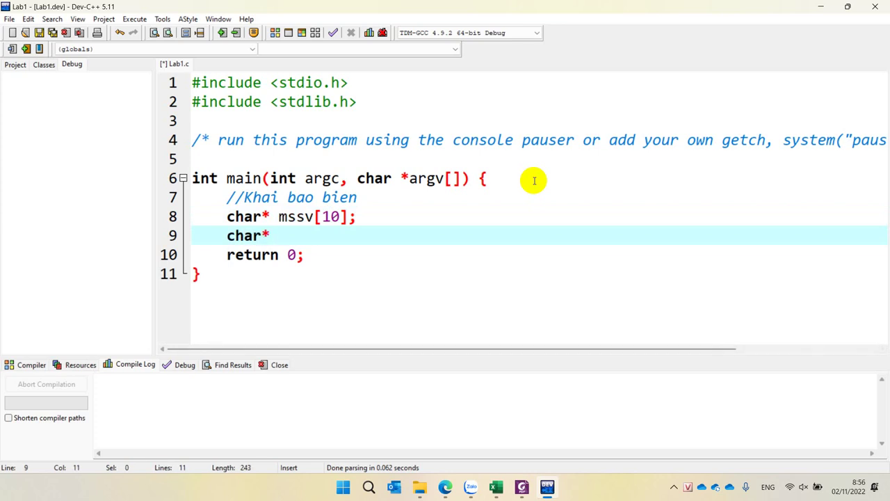
text(hoTen[50];)
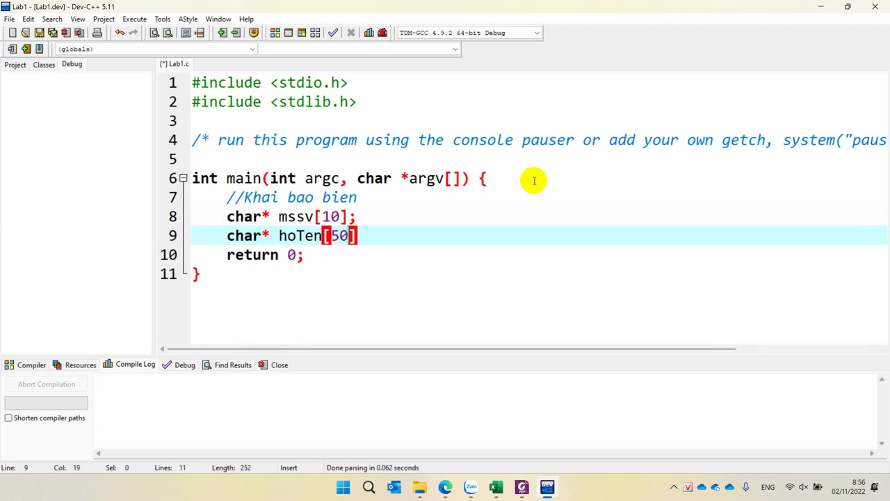
key(Return)
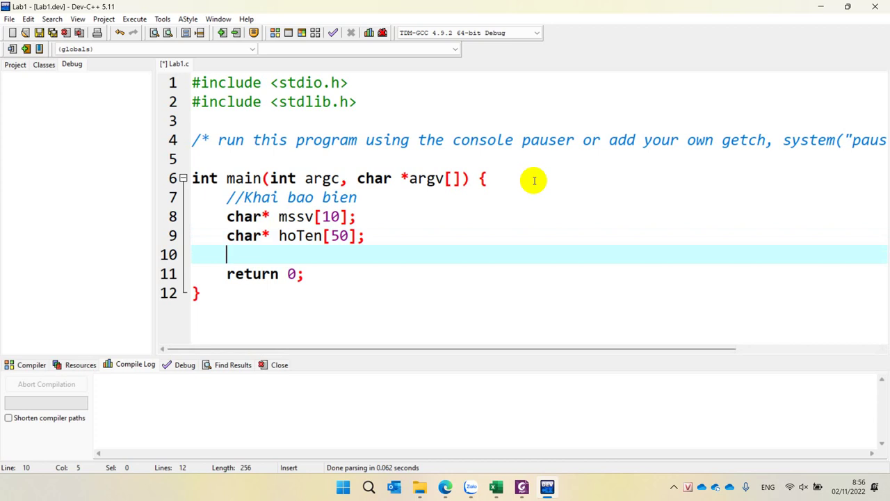
text(int namS)
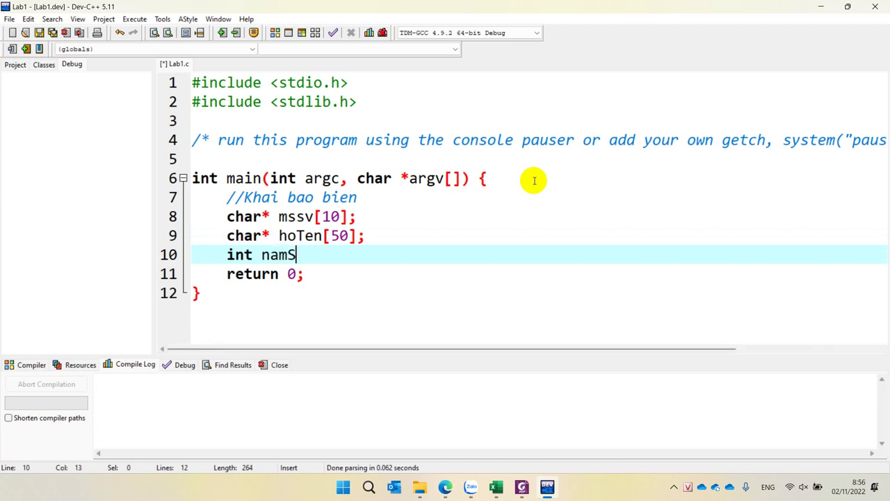
text(inh;)
key(Return)
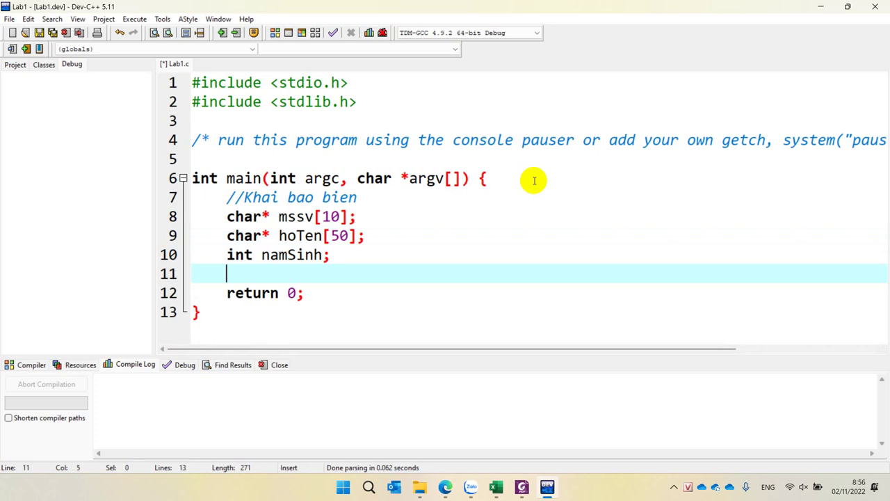
text(float)
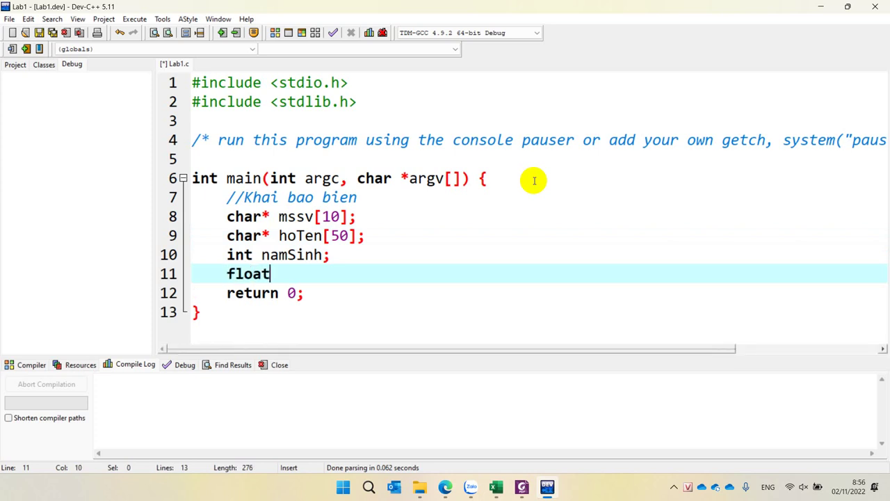
text( die)
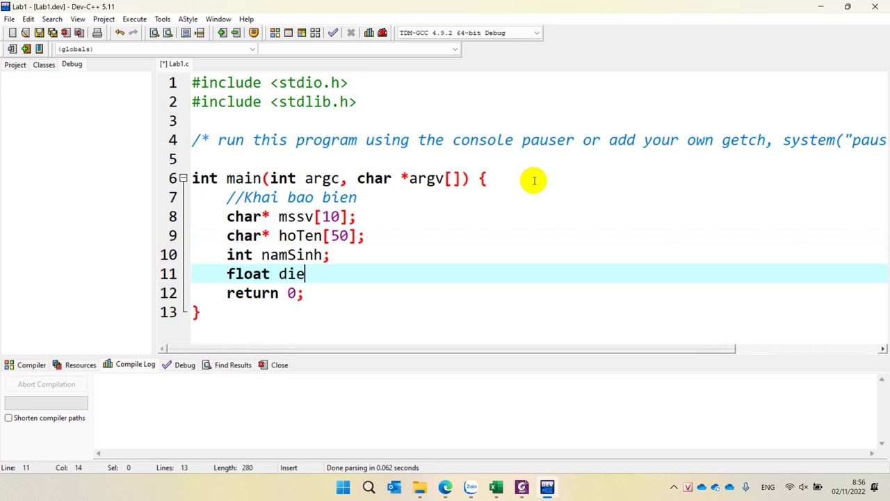
text(mTB;)
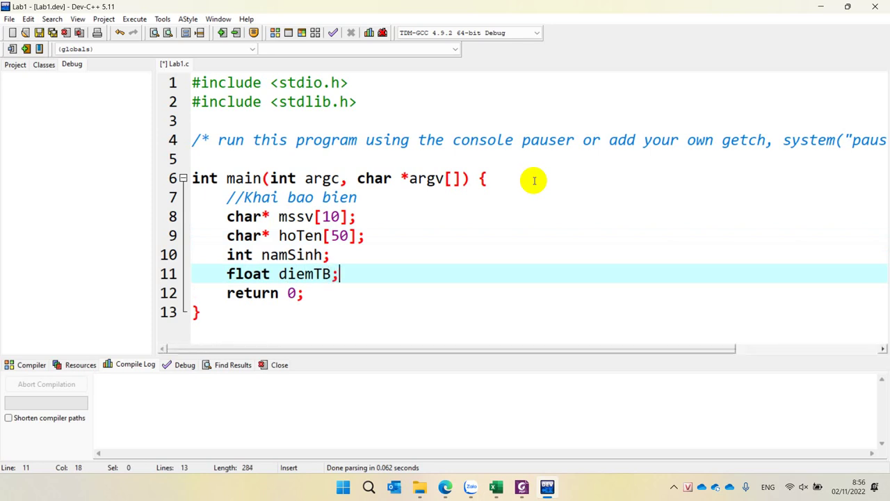